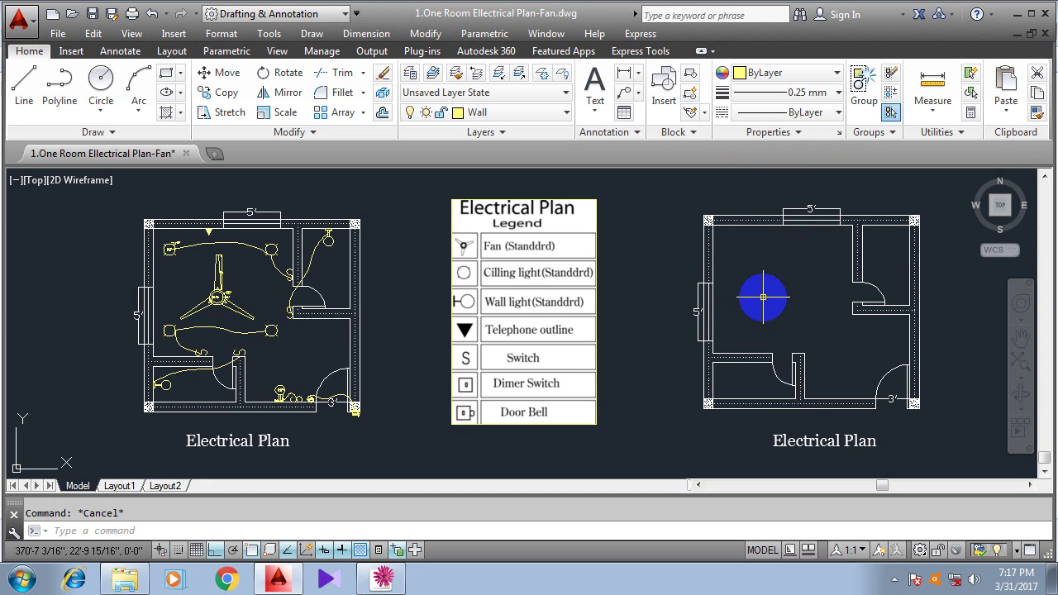
Examine the finished electrical plan, the symbol legend and the empty room plan beside them.
mouse_move(736, 327)
middle_down()
mouse_move(749, 352)
mouse_move(769, 357)
mouse_move(617, 335)
middle_up()
scroll(605, 345, down, 2)
mouse_move(505, 355)
middle_down()
mouse_move(560, 359)
mouse_move(570, 346)
middle_up()
scroll(336, 325, up, 2)
scroll(410, 356, down, 2)
mouse_move(440, 362)
middle_down()
mouse_move(433, 347)
mouse_move(377, 341)
mouse_move(378, 368)
middle_up()
scroll(378, 368, up, 2)
mouse_move(359, 315)
middle_down()
mouse_move(386, 347)
mouse_move(402, 328)
middle_up()
middle_drag(775, 354, 423, 364)
mouse_move(319, 326)
middle_down()
mouse_move(354, 350)
mouse_move(373, 316)
middle_up()
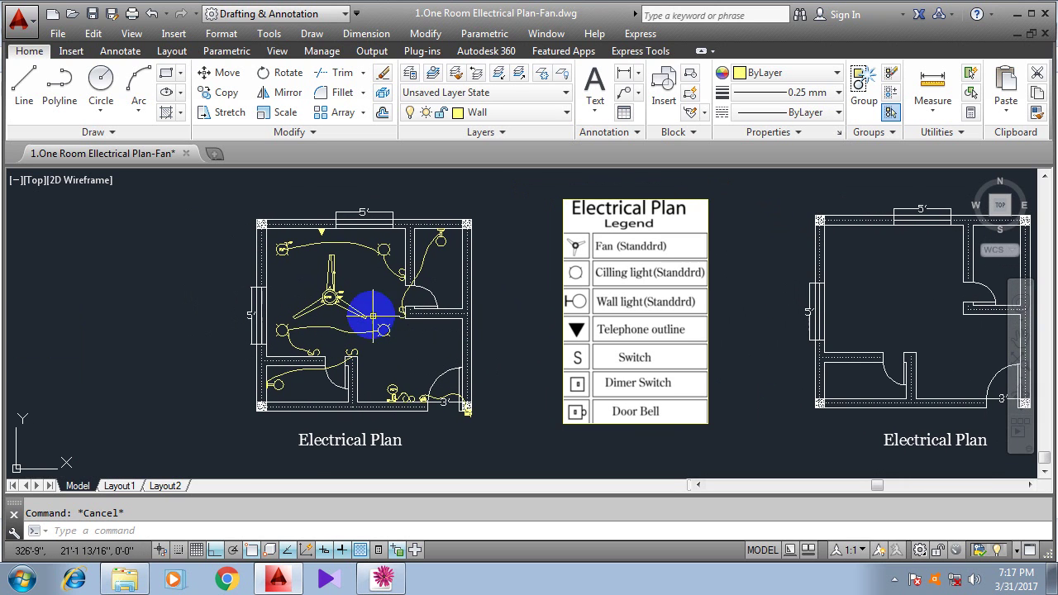
mouse_move(395, 399)
middle_down()
mouse_move(378, 358)
mouse_move(420, 371)
mouse_move(360, 363)
middle_up()
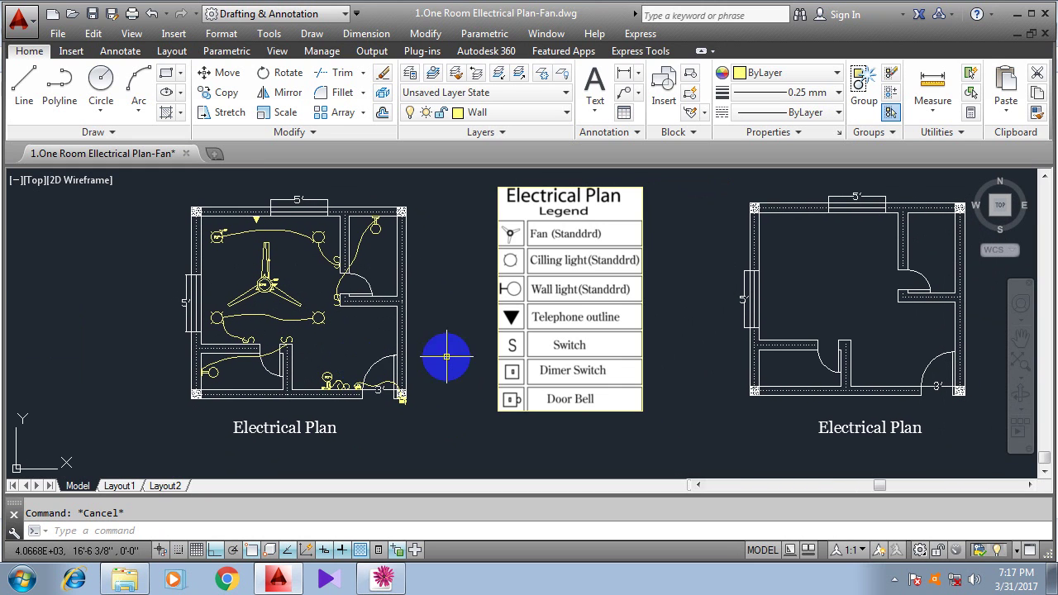
middle_drag(423, 368, 347, 383)
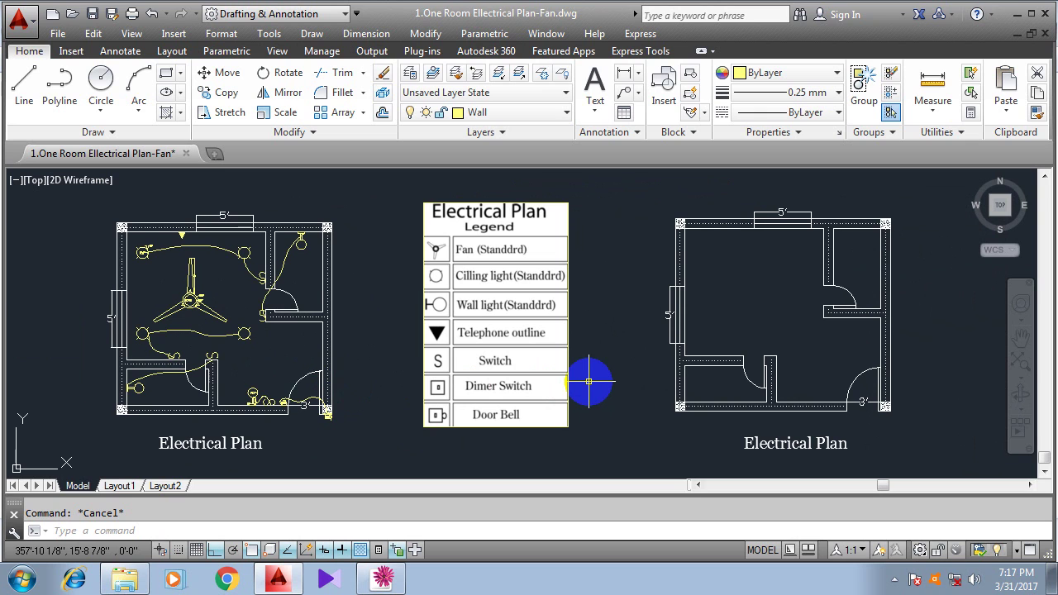
middle_drag(342, 366, 389, 361)
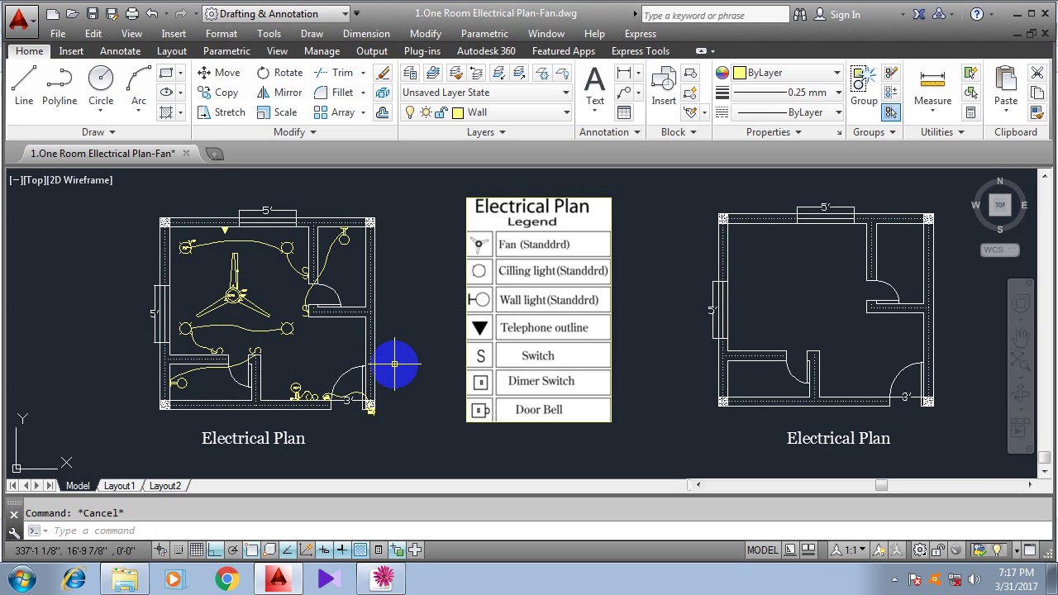
middle_drag(415, 376, 337, 382)
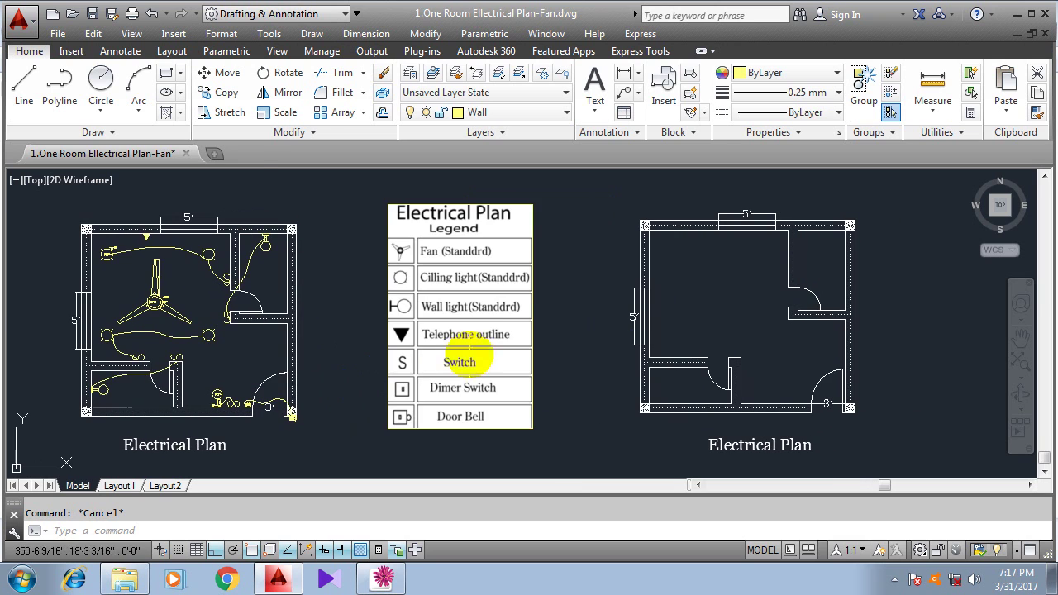
Draw a circle of radius 1" in the middle of the main room on the empty plan as the fan's centre.
click(101, 81)
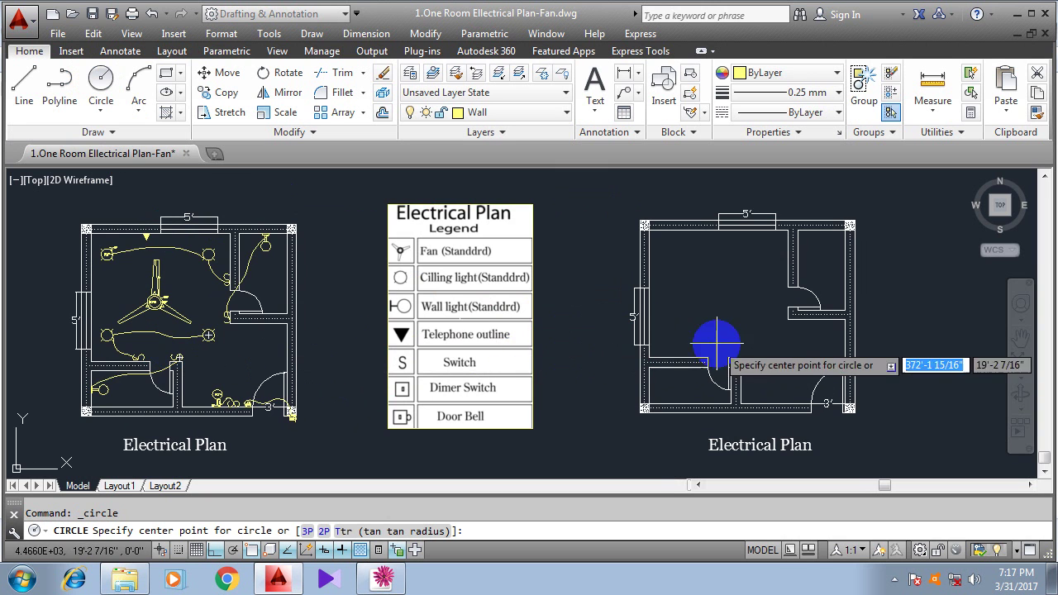
scroll(170, 298, up, 5)
scroll(181, 295, up, 3)
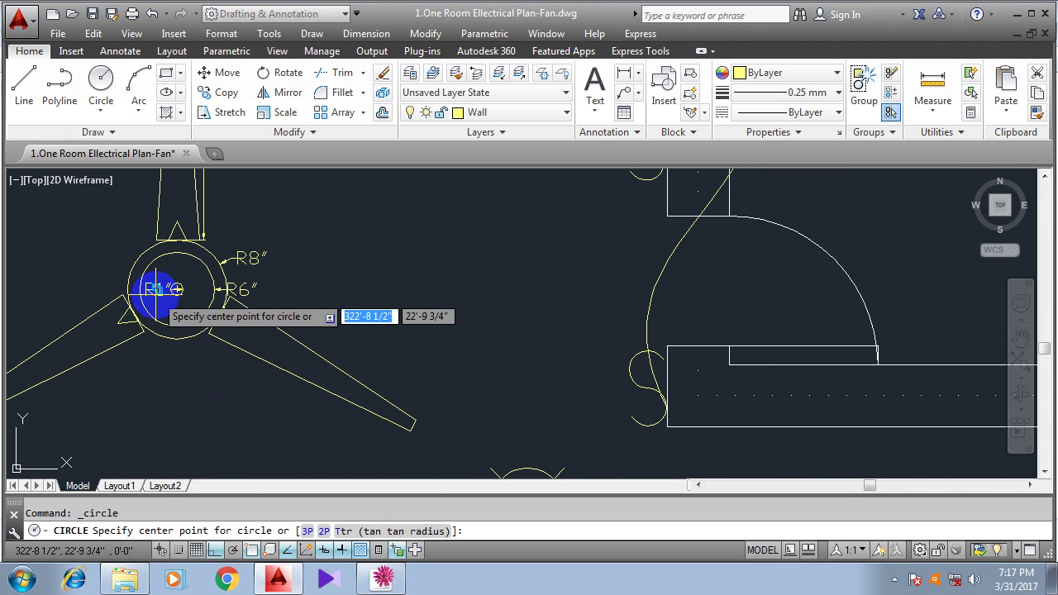
scroll(248, 302, down, 5)
scroll(817, 367, down, 4)
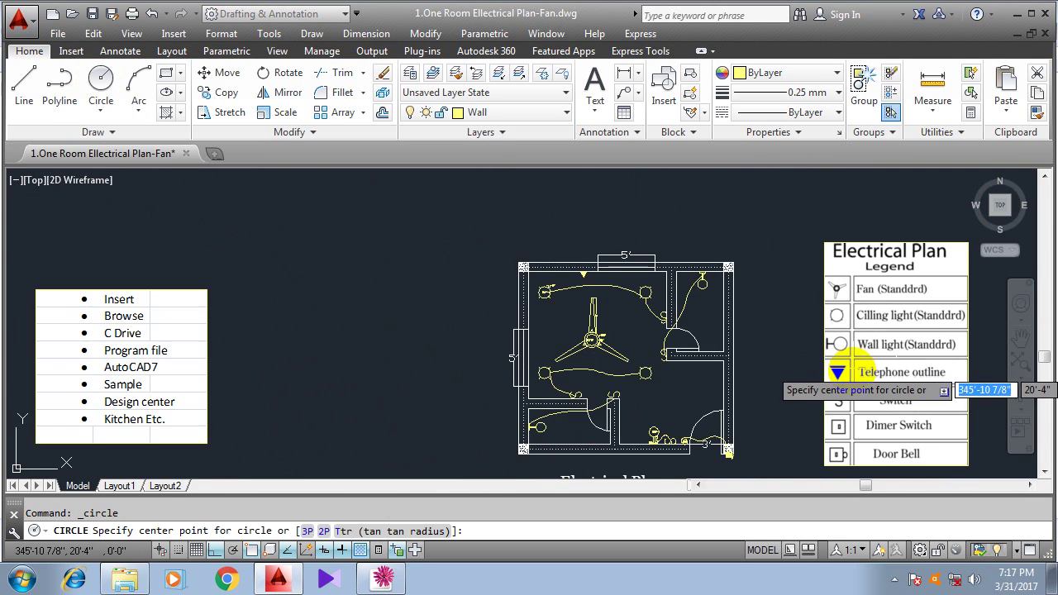
middle_drag(850, 366, 459, 367)
mouse_move(737, 370)
middle_down()
mouse_move(642, 391)
mouse_move(550, 334)
middle_up()
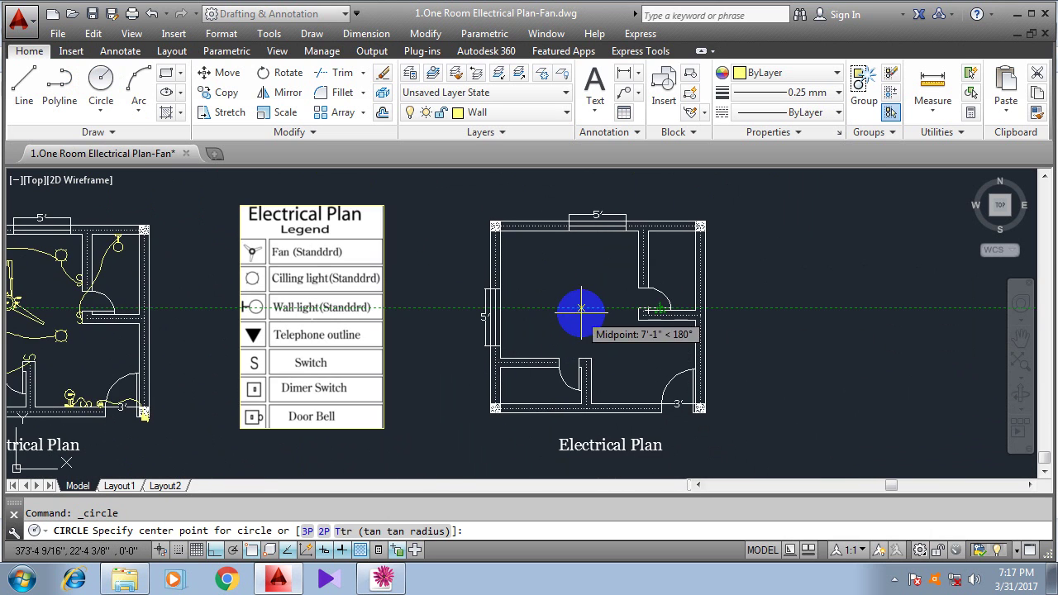
scroll(581, 313, up, 2)
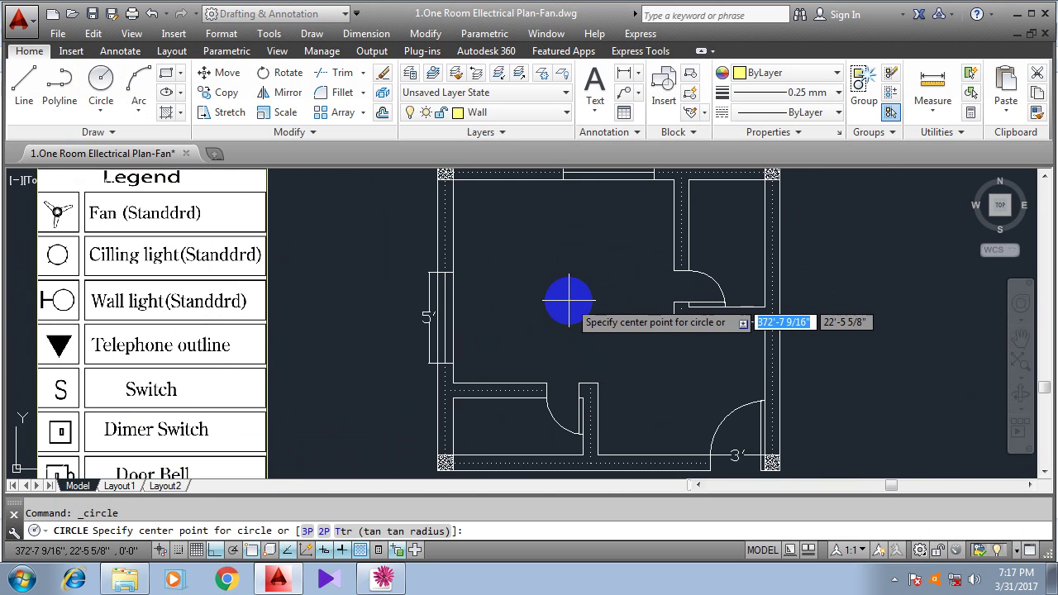
middle_drag(570, 303, 555, 319)
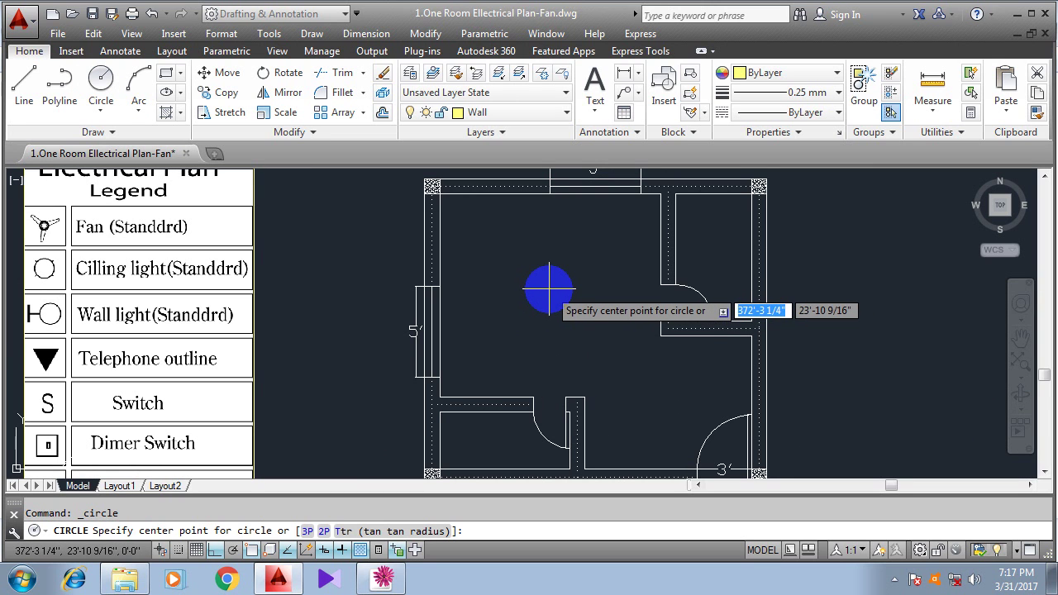
click(550, 288)
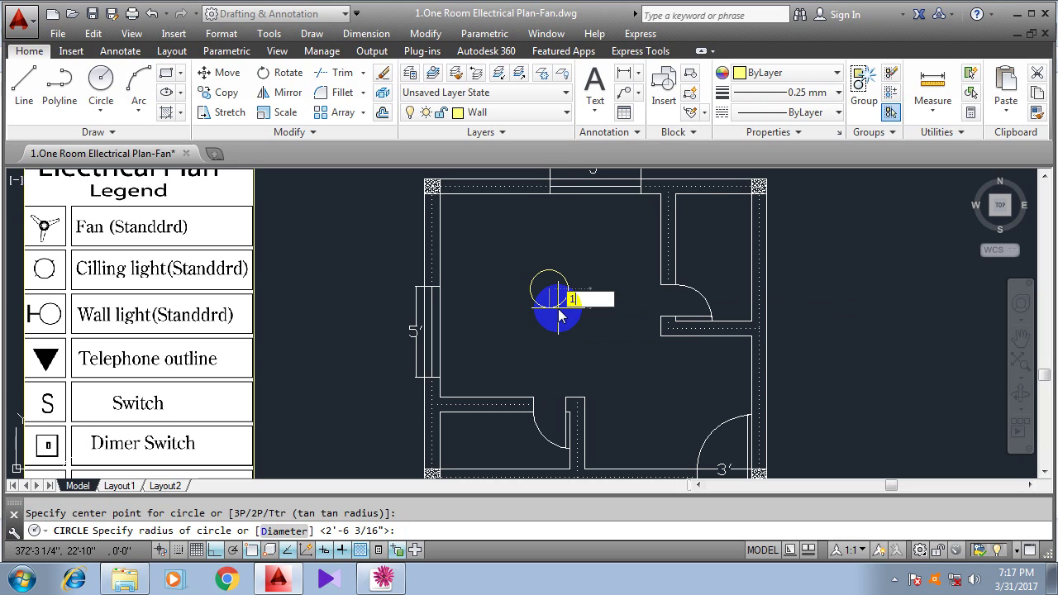
key(Return)
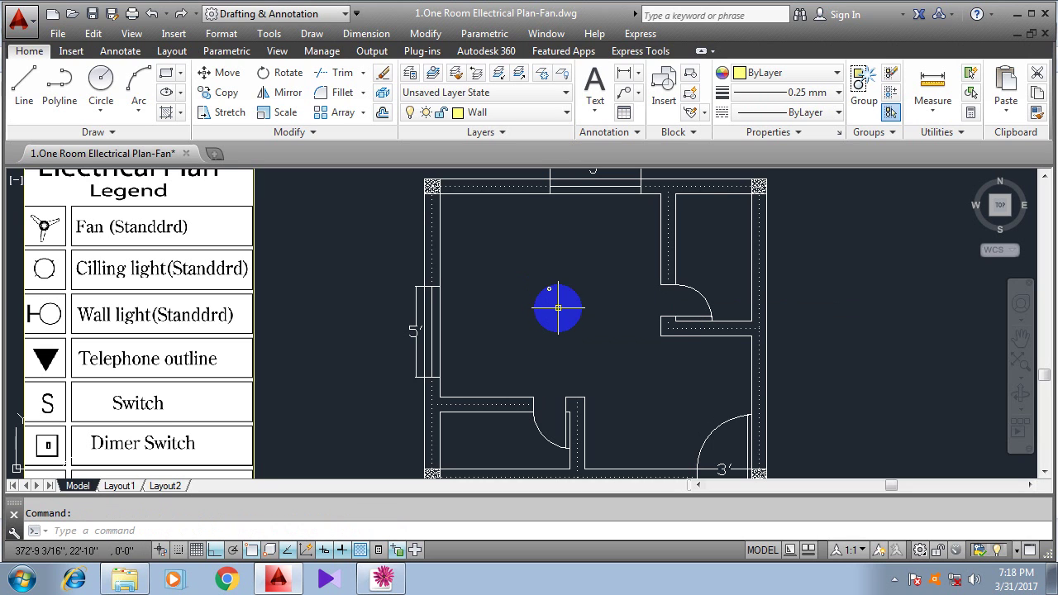
Compare the new circle with the reference fan and check the radius dimensions of its hub circles.
scroll(549, 304, up, 3)
scroll(579, 433, down, 5)
middle_drag(579, 394, 676, 367)
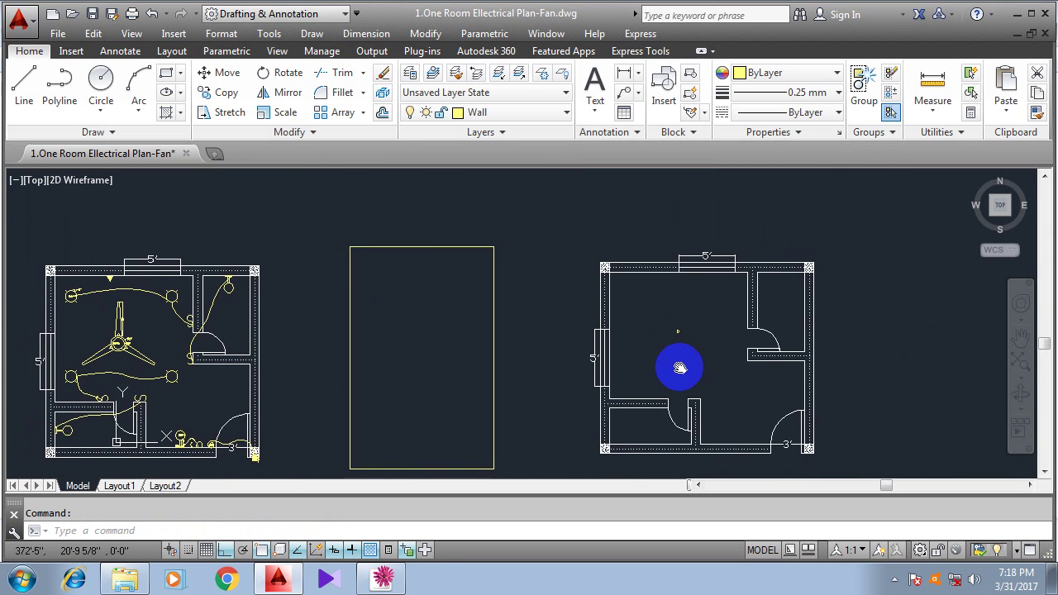
scroll(94, 342, up, 6)
scroll(143, 344, down, 6)
drag(570, 341, 490, 355)
scroll(659, 346, up, 6)
scroll(571, 361, down, 6)
middle_drag(385, 373, 433, 352)
mouse_move(98, 362)
middle_down()
mouse_move(191, 351)
mouse_move(166, 342)
middle_up()
scroll(191, 351, up, 6)
scroll(191, 342, up, 2)
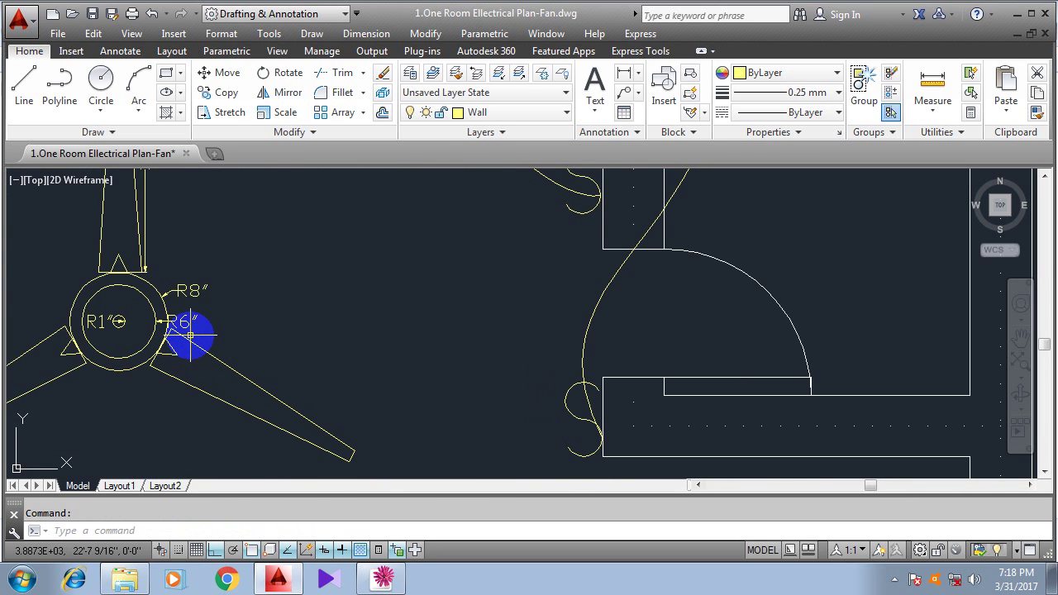
scroll(397, 289, down, 10)
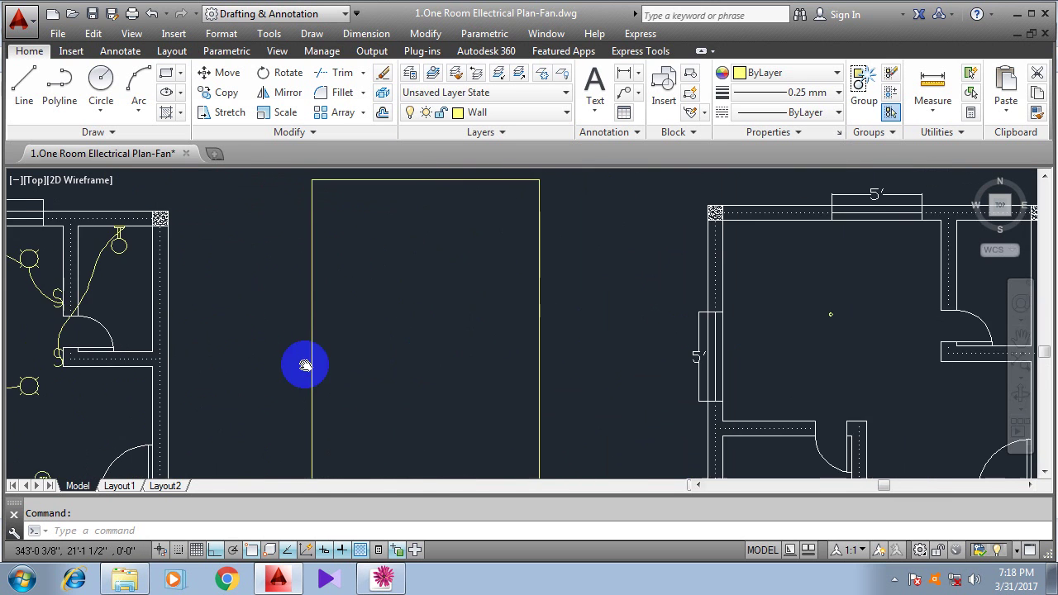
middle_drag(634, 333, 621, 368)
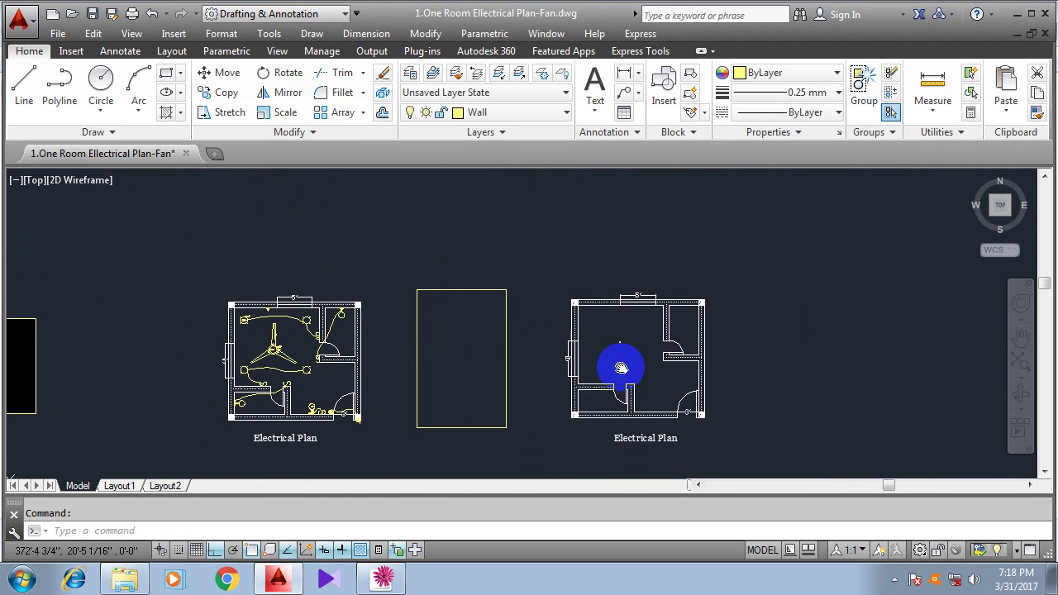
Draw a circle of radius 6" concentric with the small fan-centre circle.
click(102, 87)
scroll(633, 338, up, 7)
scroll(566, 365, up, 2)
middle_drag(578, 383, 580, 323)
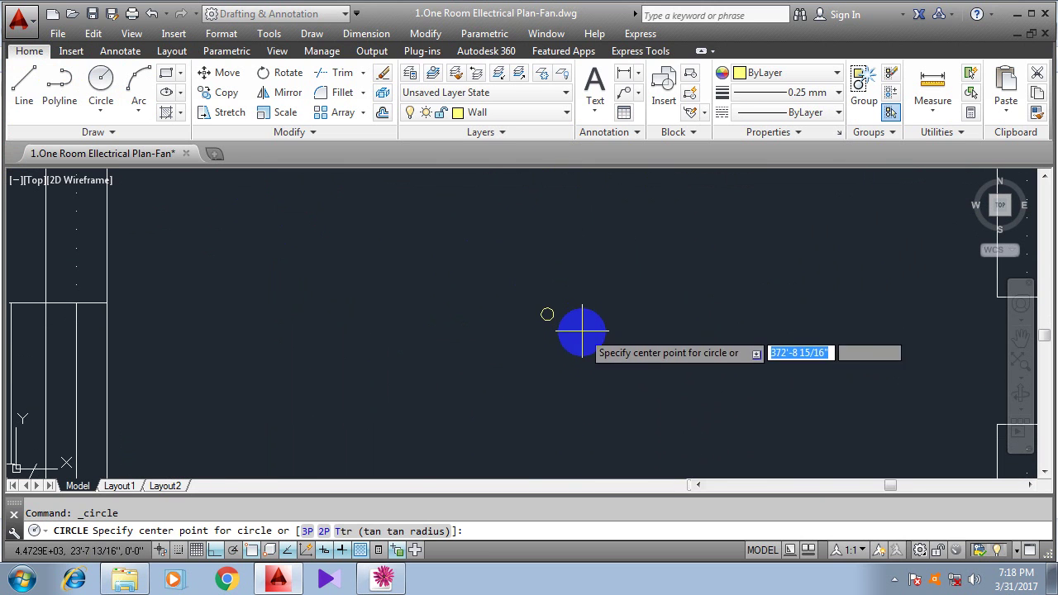
middle_drag(588, 364, 585, 392)
scroll(570, 355, up, 3)
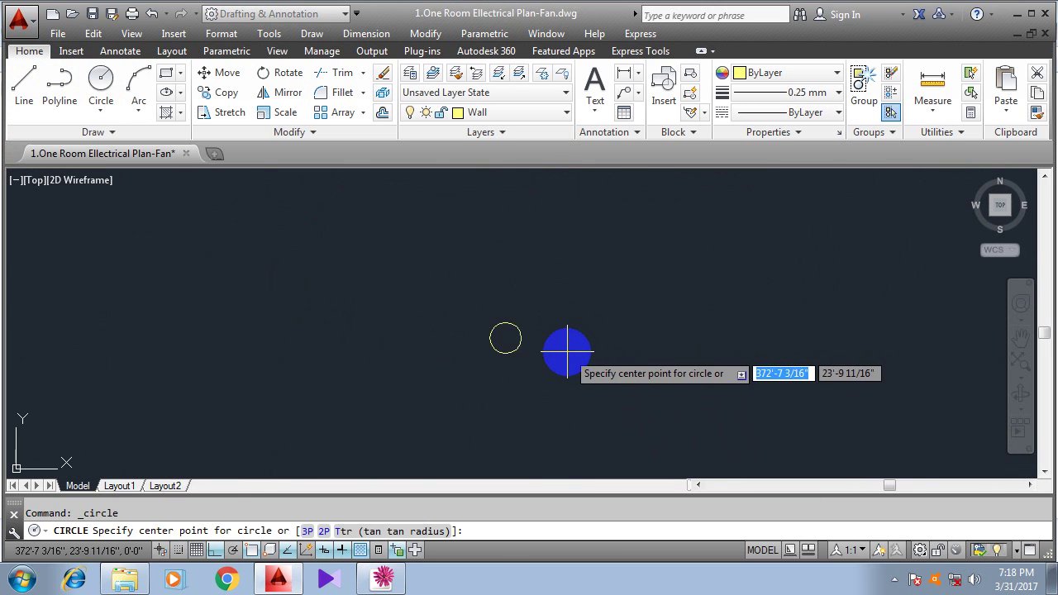
click(469, 331)
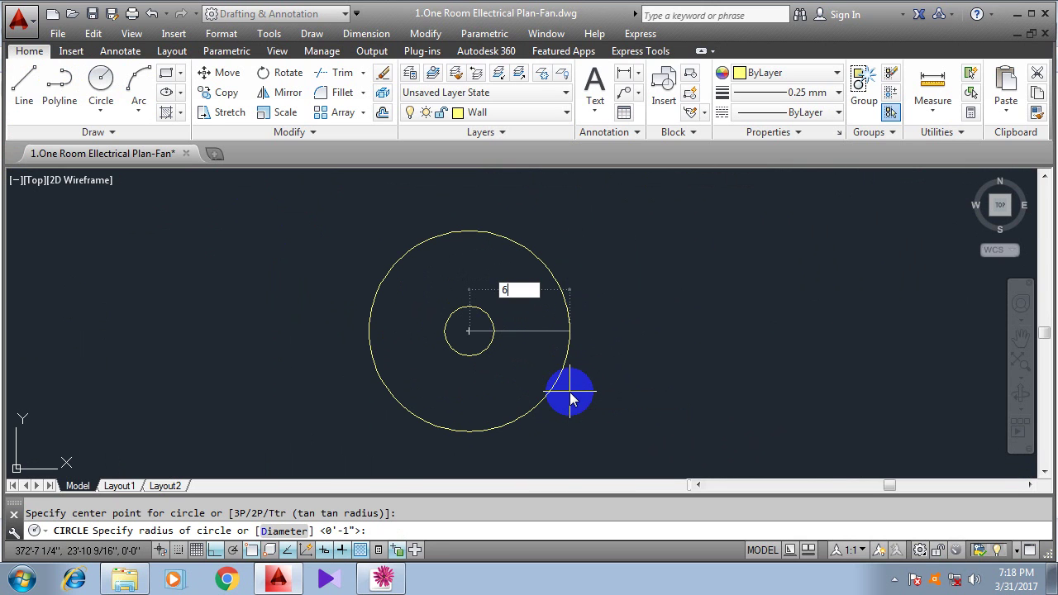
key(Return)
Add a third concentric circle of radius 8" around the fan's hub circles.
scroll(529, 376, down, 5)
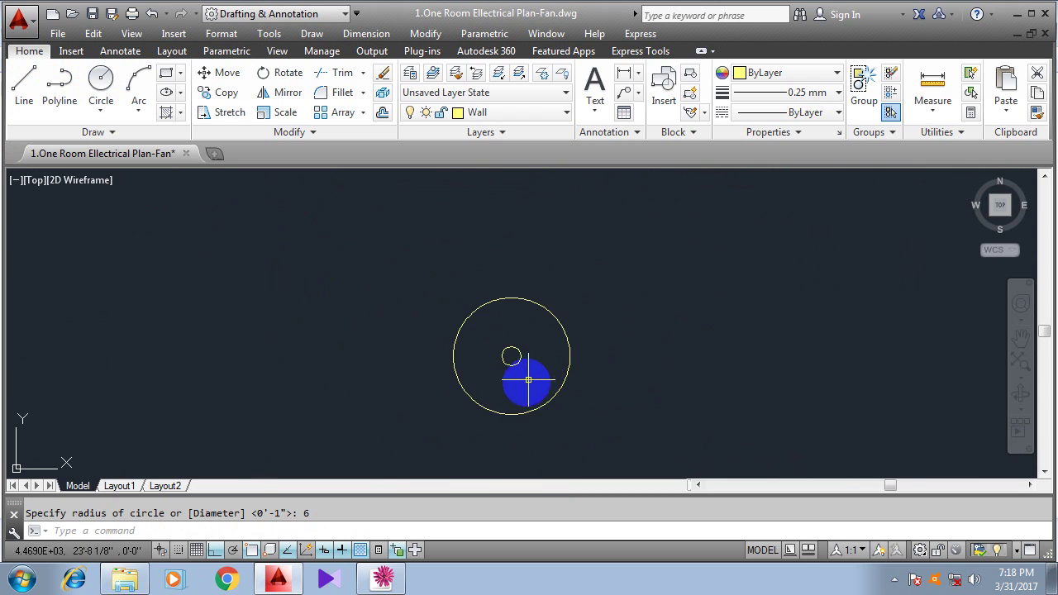
middle_drag(500, 401, 542, 381)
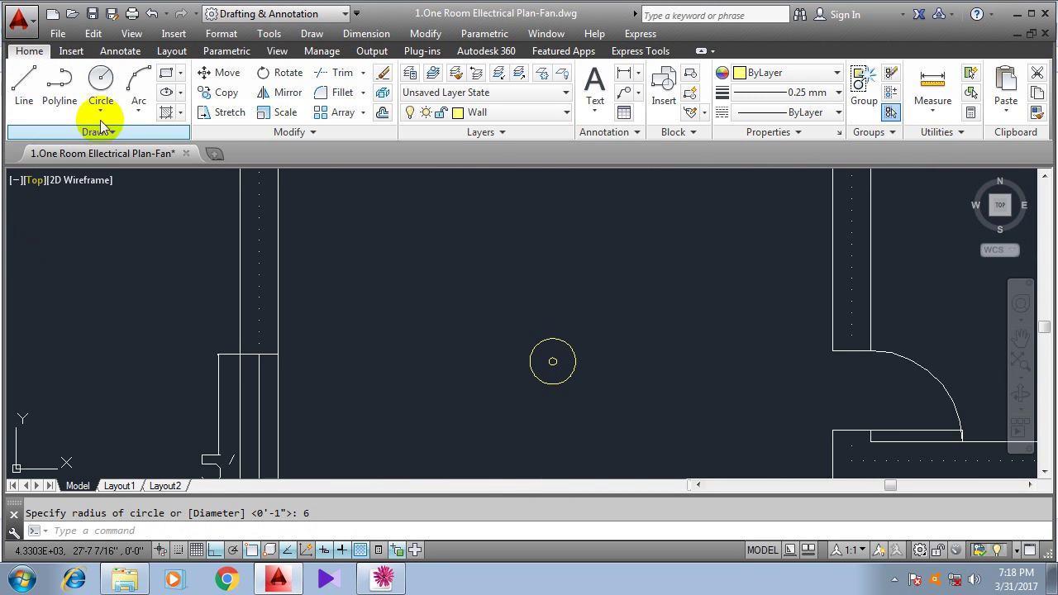
click(100, 83)
scroll(562, 350, up, 5)
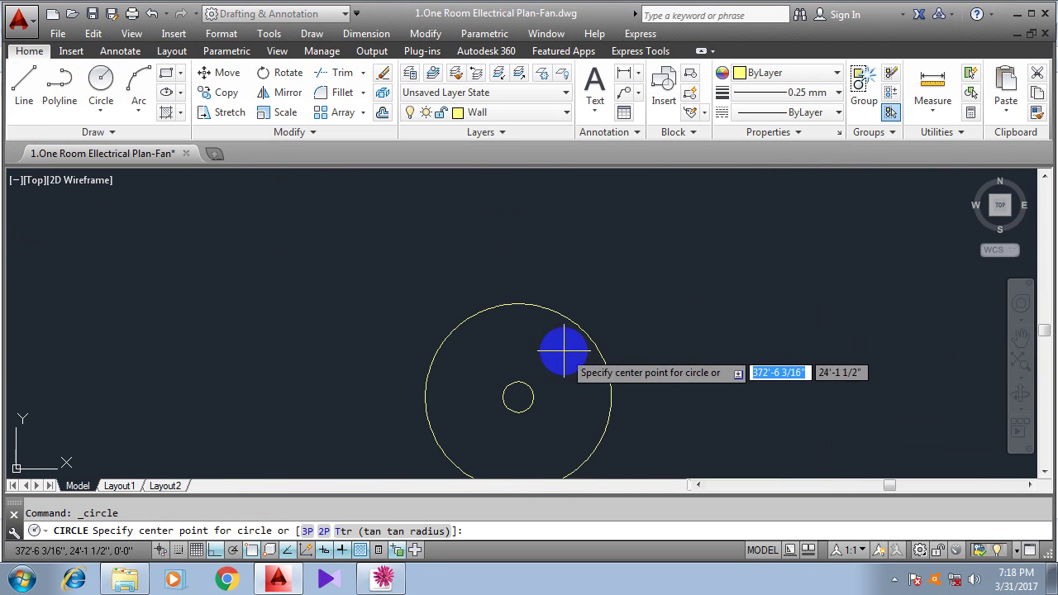
mouse_move(539, 402)
middle_down()
mouse_move(526, 325)
mouse_move(501, 351)
middle_up()
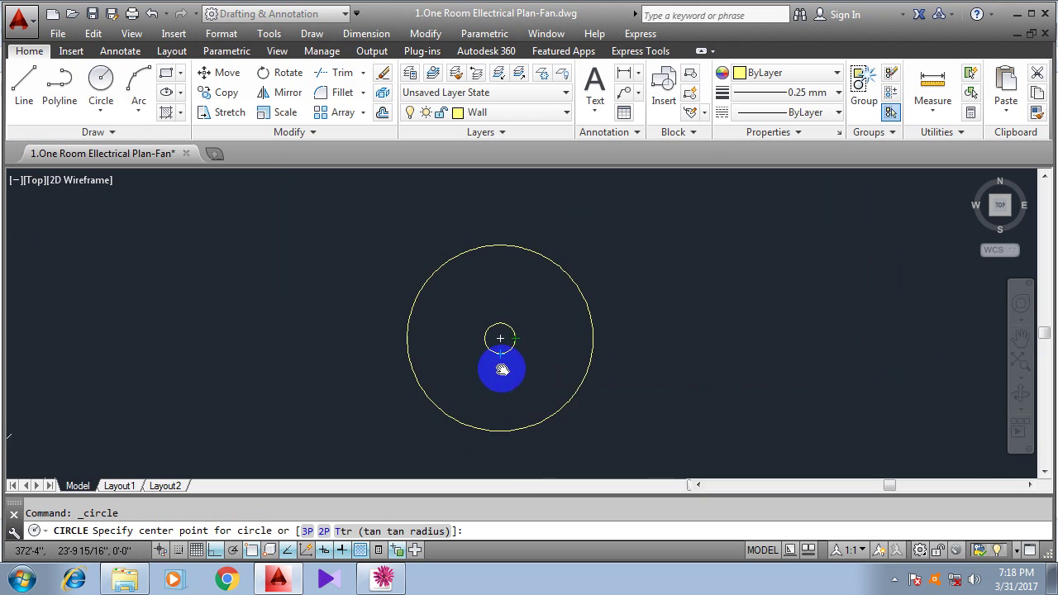
click(501, 337)
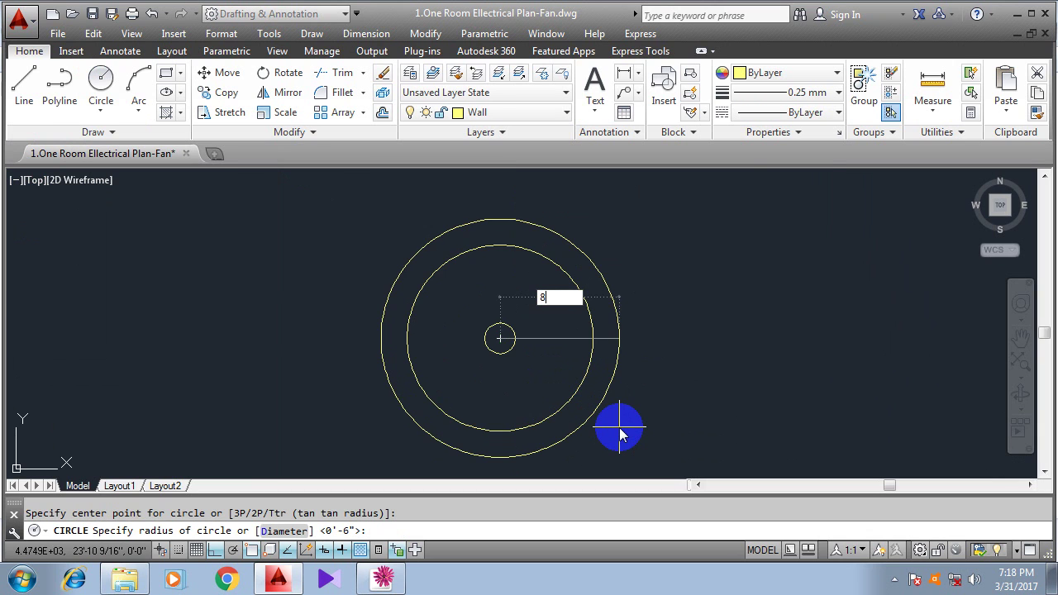
key(Return)
Examine the upper blade of the reference fan, including its shape, length dimension and connection to the hub.
scroll(657, 321, down, 3)
scroll(305, 414, down, 3)
middle_drag(241, 409, 756, 356)
scroll(165, 343, up, 5)
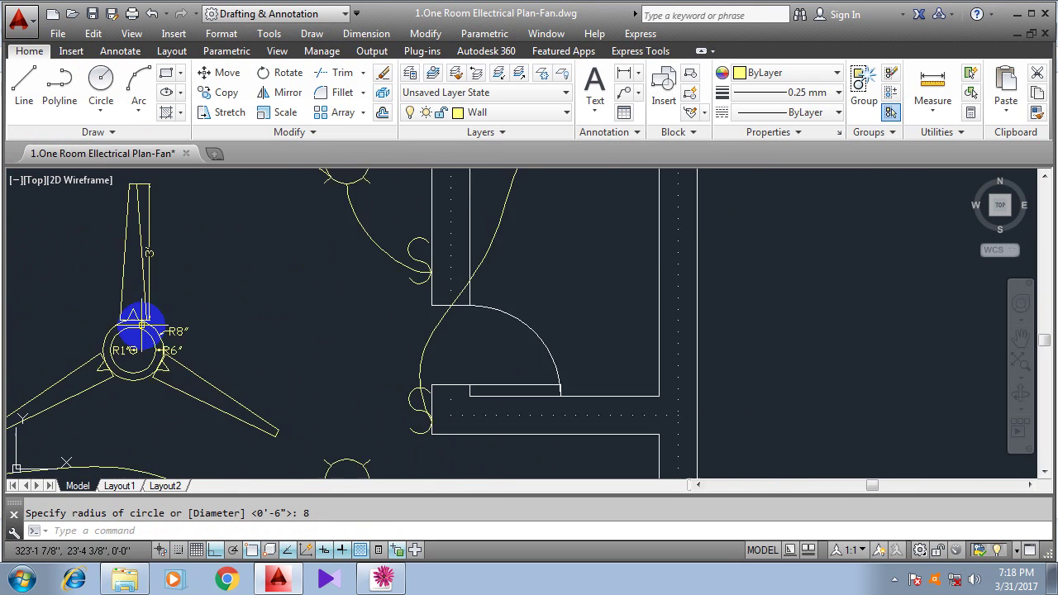
scroll(183, 397, up, 1)
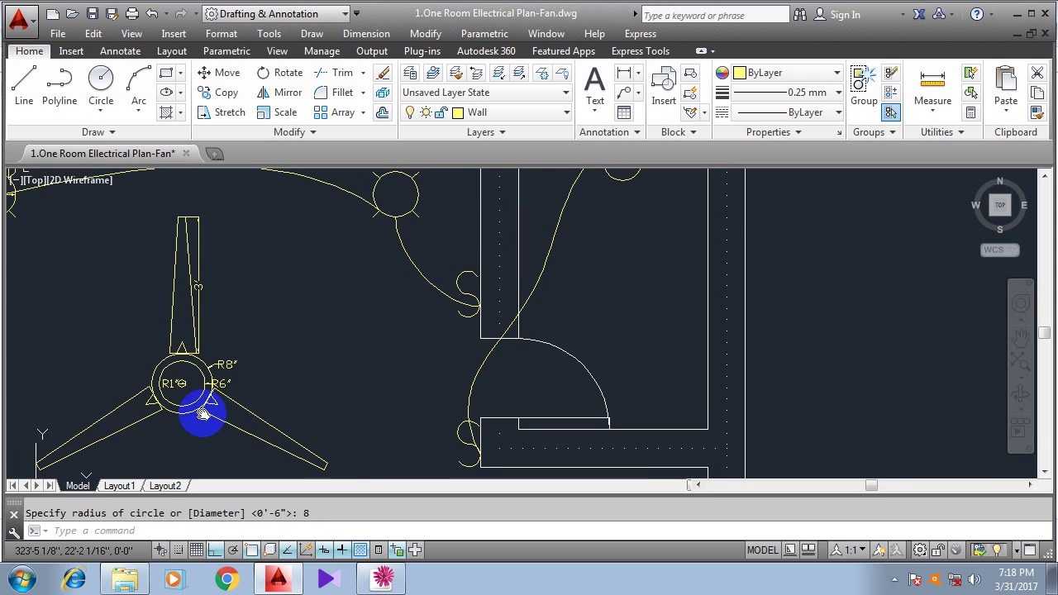
scroll(213, 384, up, 1)
scroll(193, 333, up, 1)
middle_drag(203, 338, 241, 470)
scroll(235, 362, down, 1)
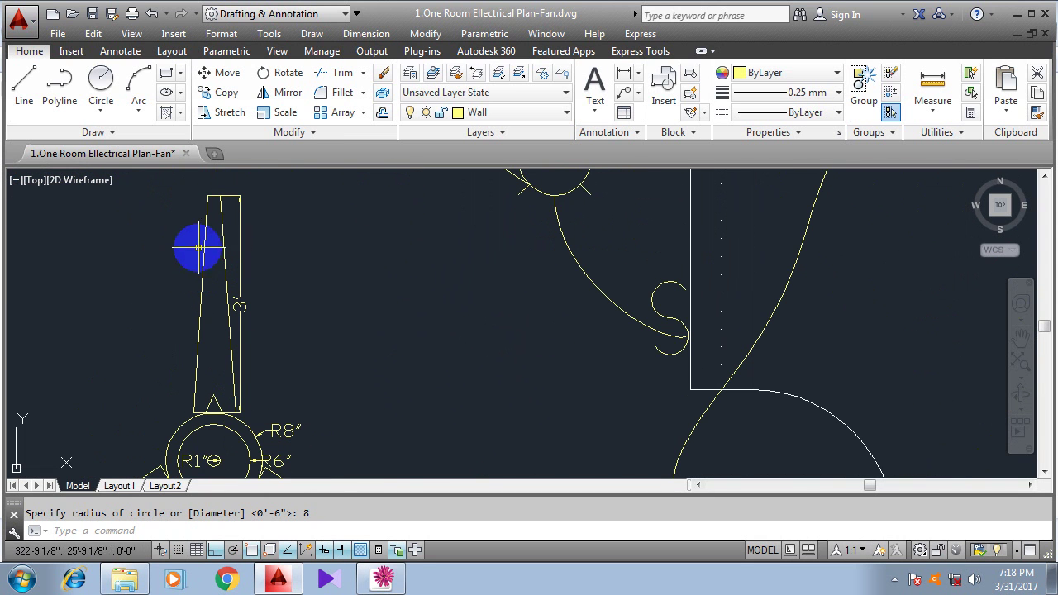
mouse_move(195, 295)
middle_down()
mouse_move(259, 320)
mouse_move(241, 281)
middle_up()
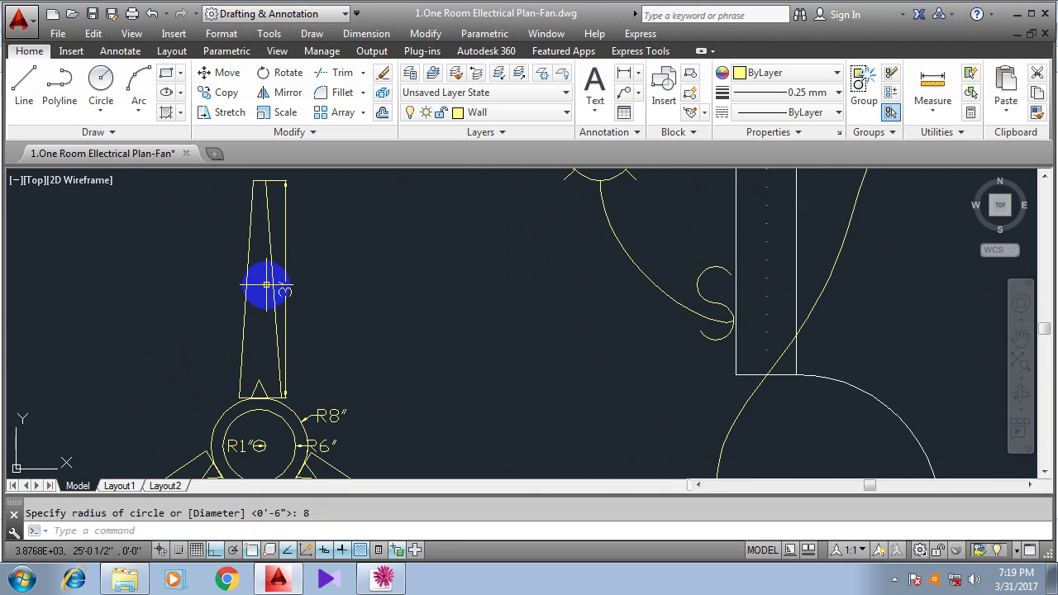
scroll(311, 322, down, 1)
mouse_move(487, 349)
middle_down()
mouse_move(394, 373)
mouse_move(364, 365)
middle_up()
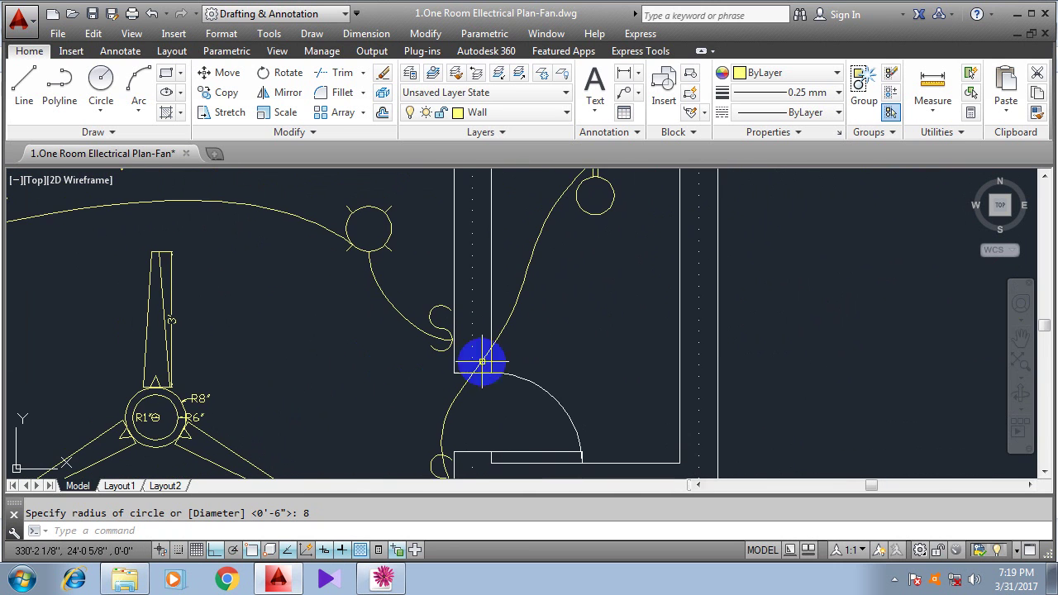
Draw a 3' vertical line upward from the top quadrant of the new fan's outer hub circle, matching the reference blade length.
scroll(430, 359, down, 2)
middle_drag(668, 358, 262, 378)
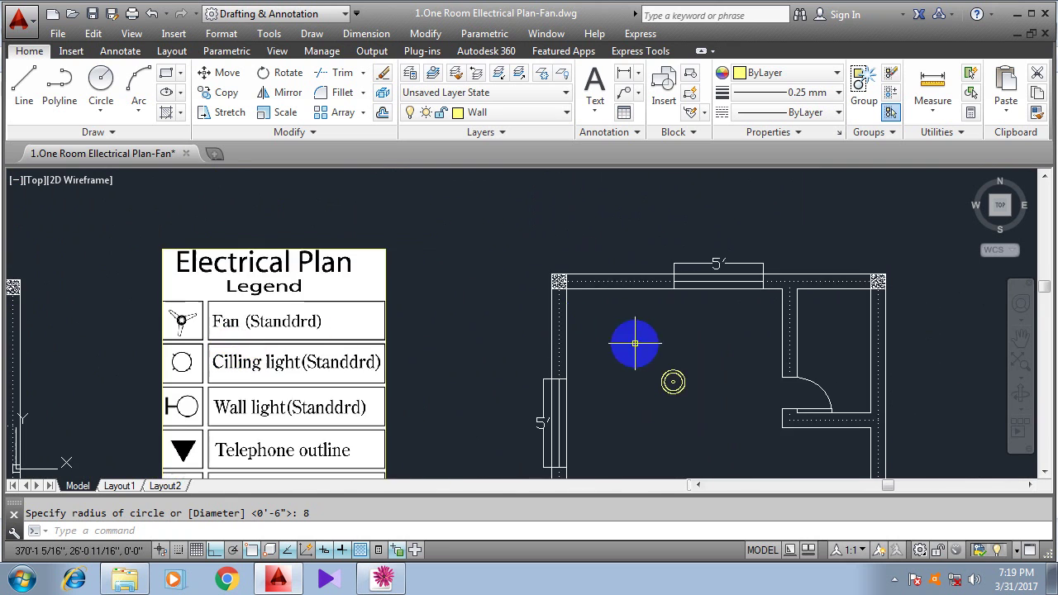
middle_drag(621, 338, 484, 338)
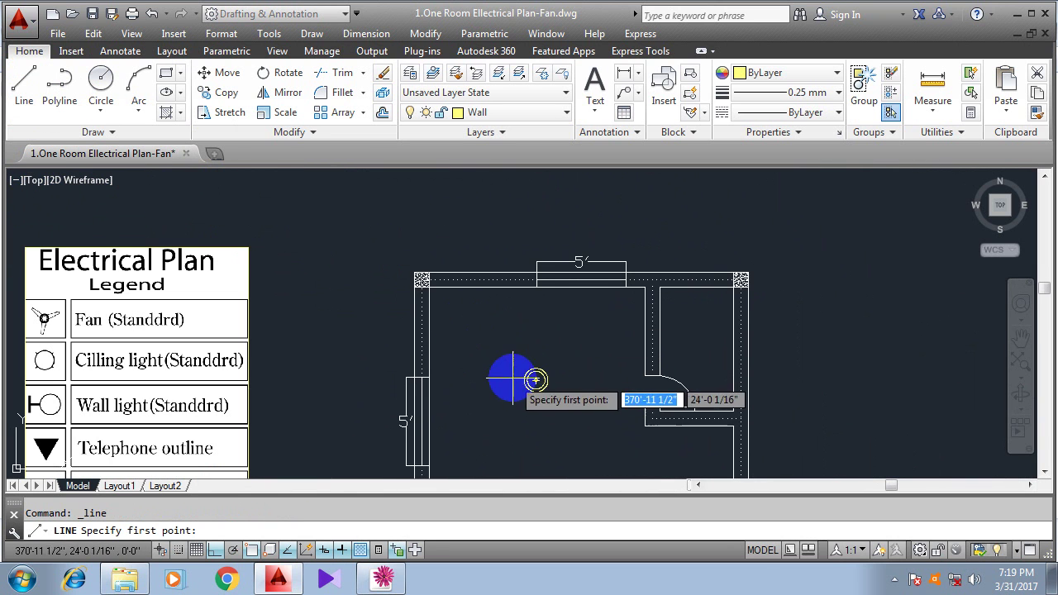
scroll(513, 382, up, 5)
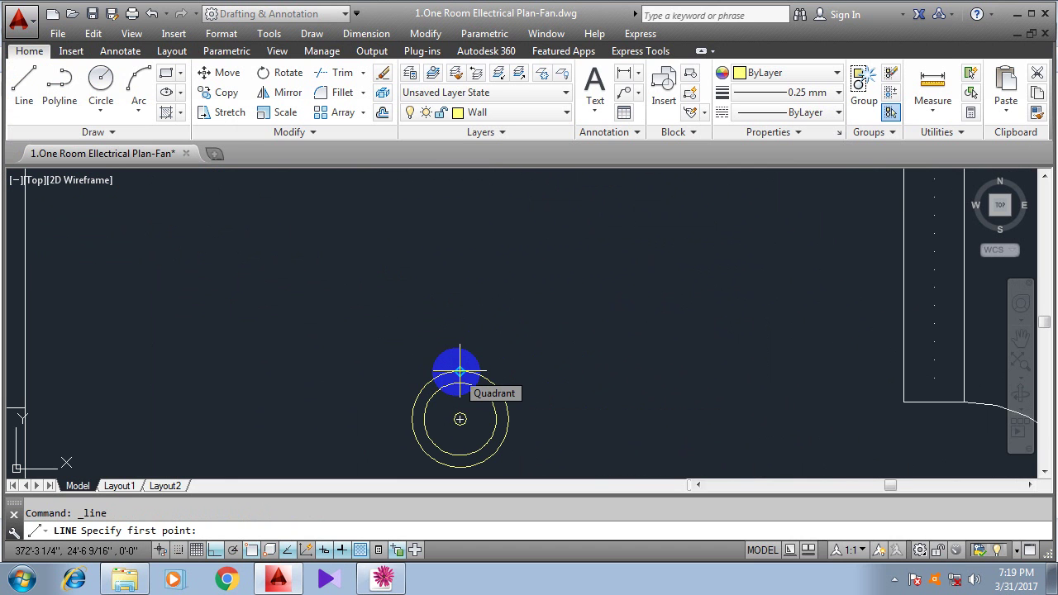
click(460, 372)
scroll(449, 248, down, 2)
middle_drag(398, 281, 833, 302)
scroll(323, 302, down, 4)
scroll(132, 295, up, 4)
scroll(89, 300, up, 4)
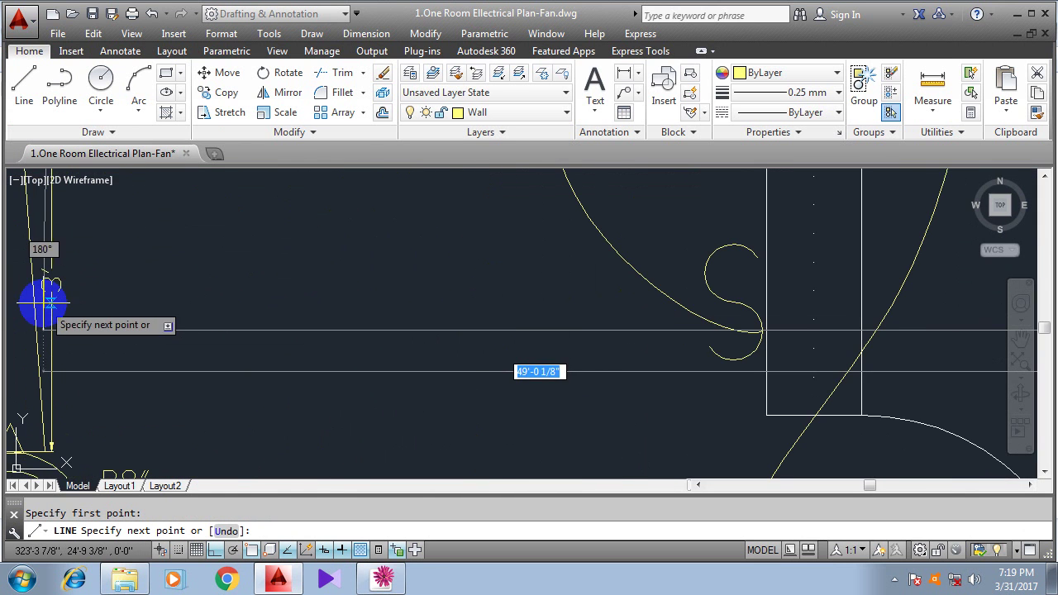
scroll(468, 283, down, 6)
scroll(448, 374, down, 2)
scroll(626, 355, up, 2)
scroll(678, 325, up, 3)
scroll(548, 298, up, 5)
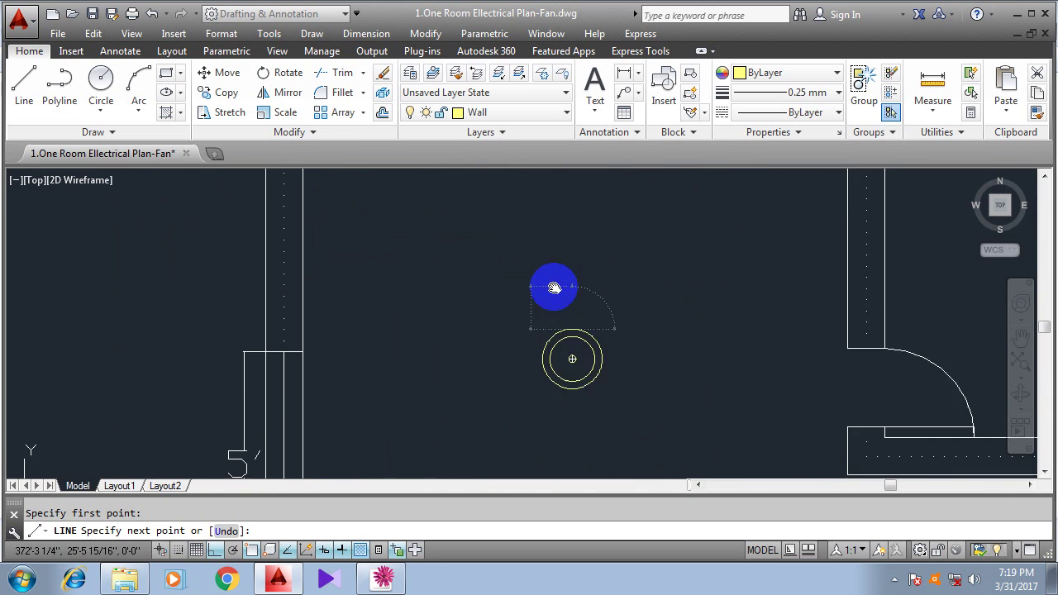
middle_drag(554, 287, 550, 300)
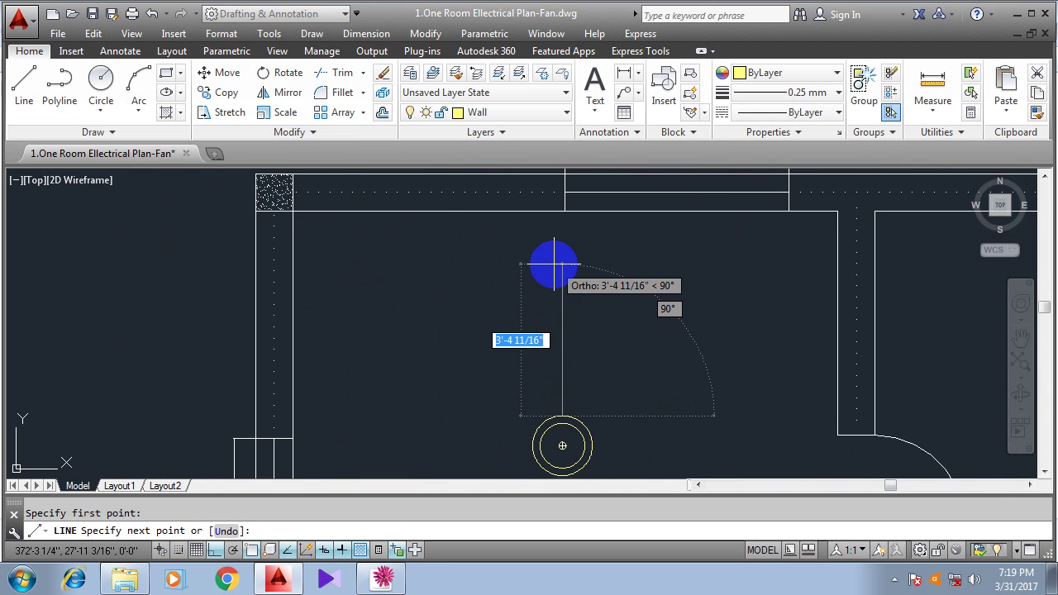
key(Return)
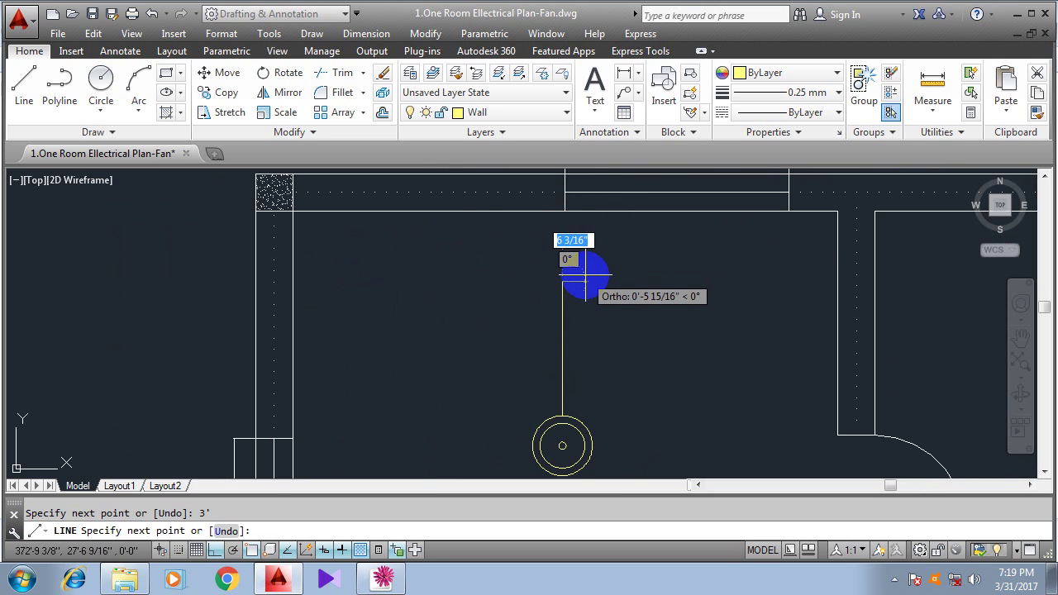
right_click(593, 278)
click(619, 288)
Examine the base of the reference fan's upper blade, including its width, small triangle and contact with the hub circle.
scroll(605, 326, down, 2)
middle_drag(602, 361, 742, 362)
middle_drag(246, 298, 674, 345)
scroll(201, 293, down, 4)
middle_drag(168, 315, 343, 292)
scroll(349, 352, up, 10)
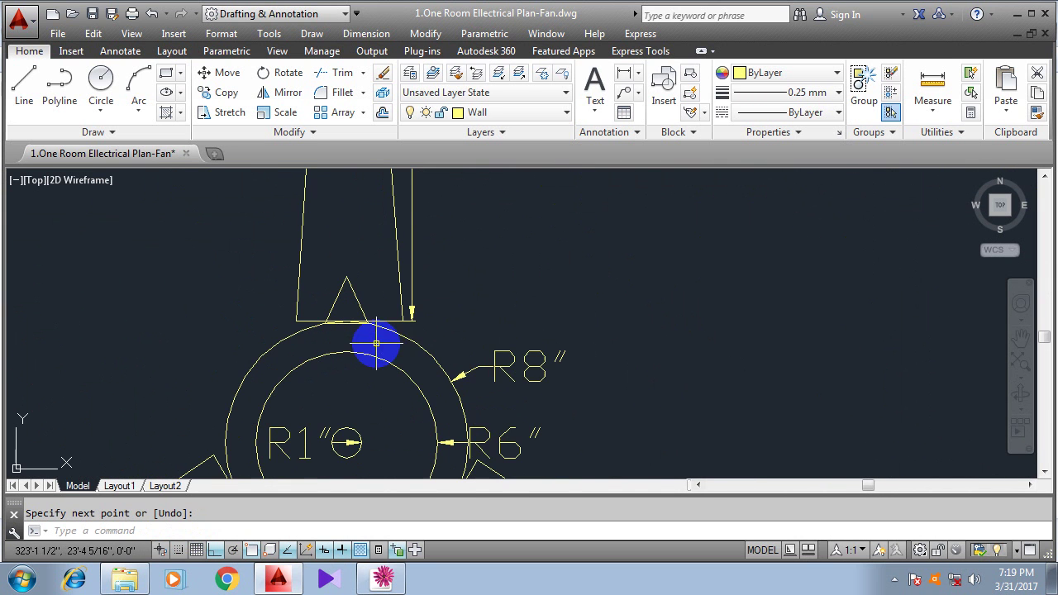
scroll(373, 336, up, 3)
scroll(418, 309, down, 5)
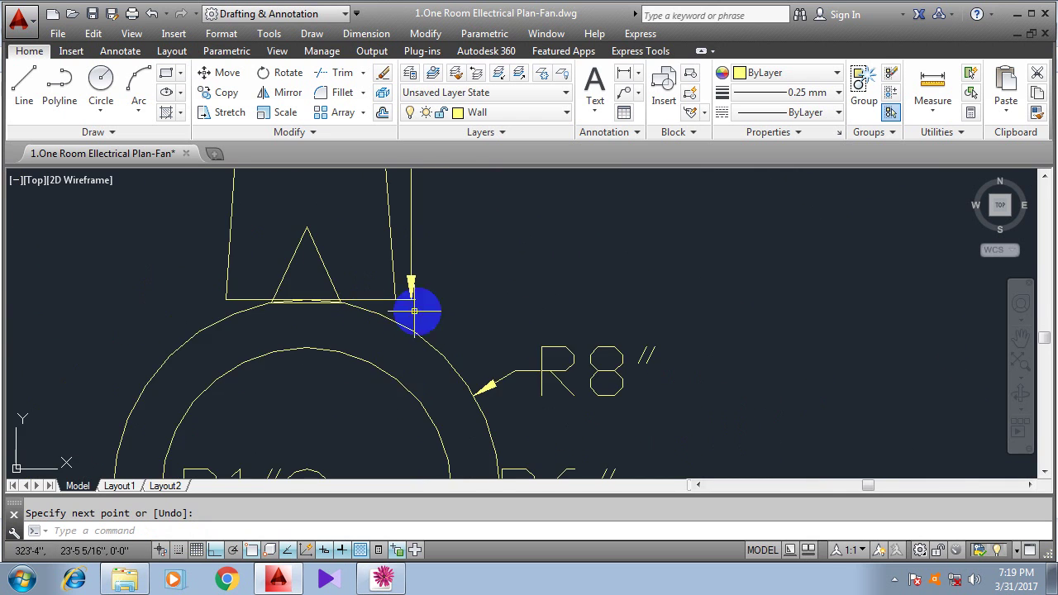
mouse_move(439, 314)
middle_down()
mouse_move(414, 338)
mouse_move(425, 421)
middle_up()
mouse_move(413, 149)
middle_down()
mouse_move(411, 286)
mouse_move(426, 321)
mouse_move(441, 235)
mouse_move(427, 212)
middle_up()
scroll(429, 310, up, 4)
scroll(438, 289, down, 6)
Draw a 3" horizontal line to the right from the lower end of the new fan's vertical blade line.
mouse_move(514, 317)
middle_down()
mouse_move(412, 341)
mouse_move(255, 331)
middle_up()
middle_drag(926, 319, 273, 302)
scroll(418, 278, down, 5)
middle_drag(741, 291, 443, 311)
scroll(436, 309, up, 5)
click(25, 92)
scroll(534, 309, up, 5)
middle_drag(378, 273, 629, 437)
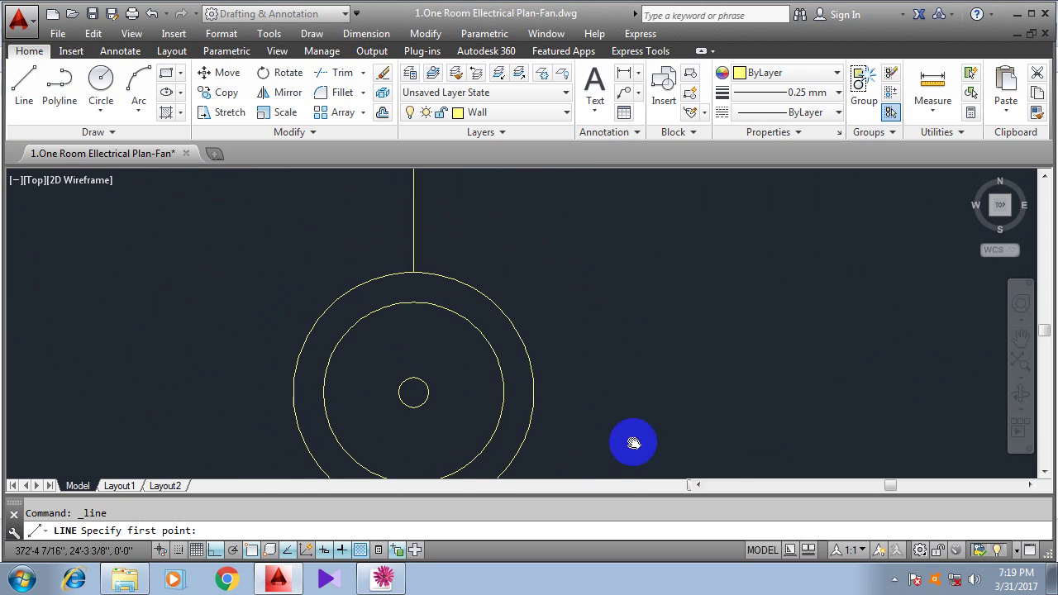
click(413, 273)
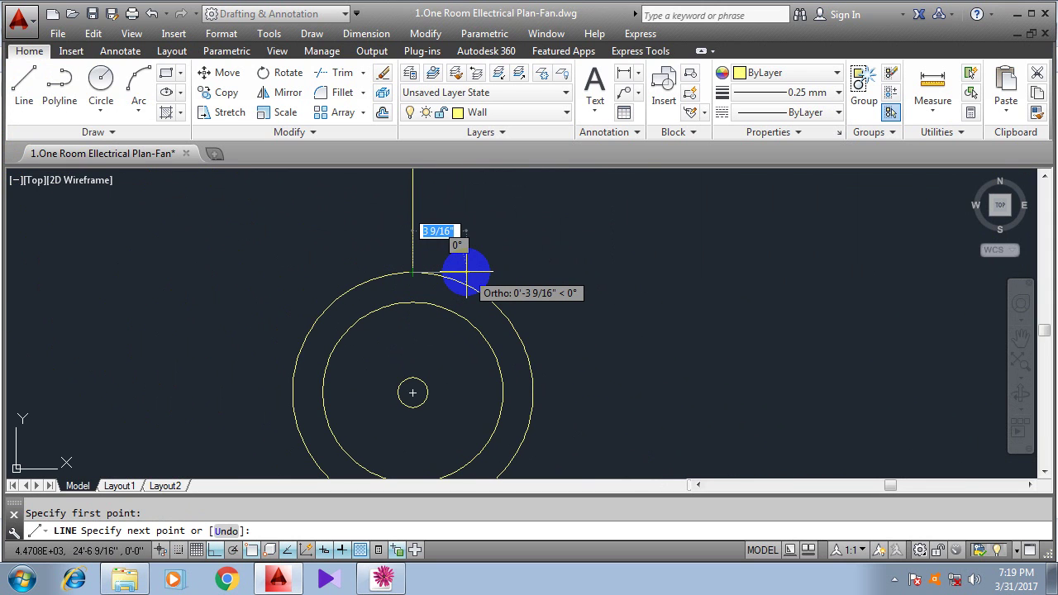
text(3)
key(Return)
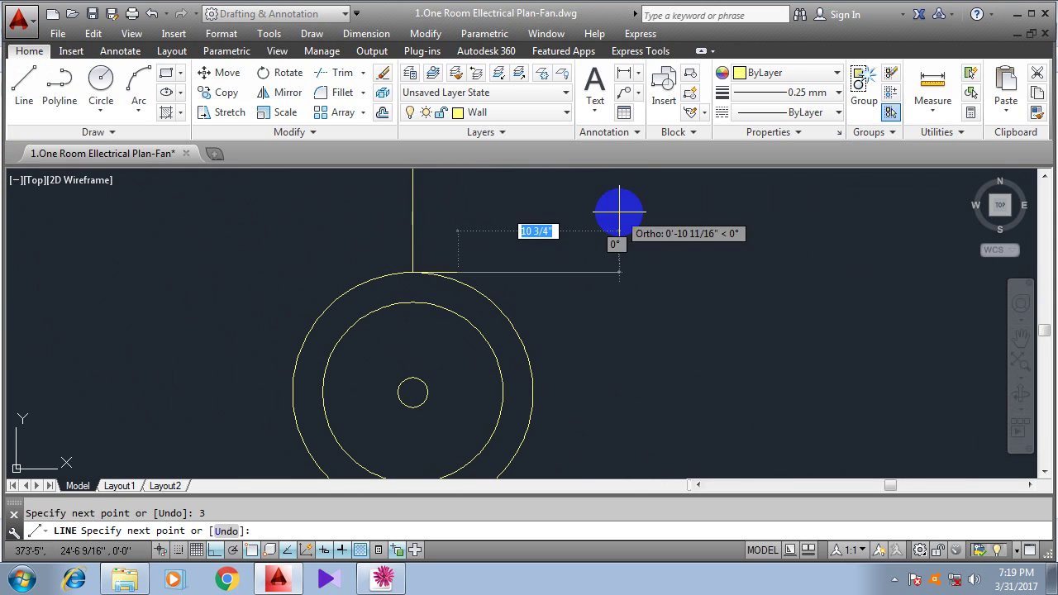
right_click(484, 218)
click(496, 217)
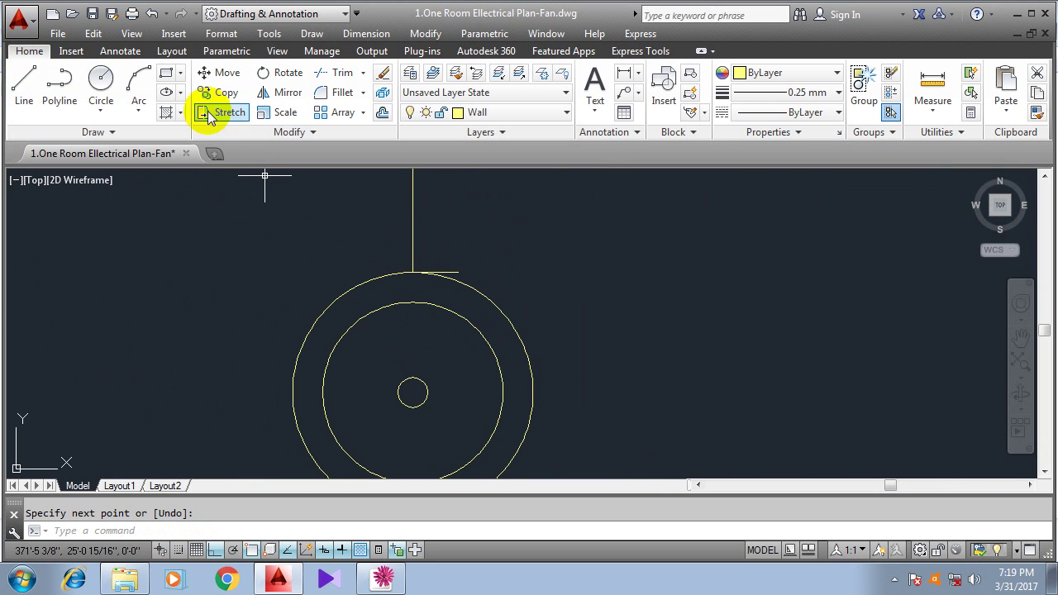
Draw a 3" horizontal line to the left from the same point on top of the hub, completing the blade base.
click(32, 92)
scroll(412, 272, up, 4)
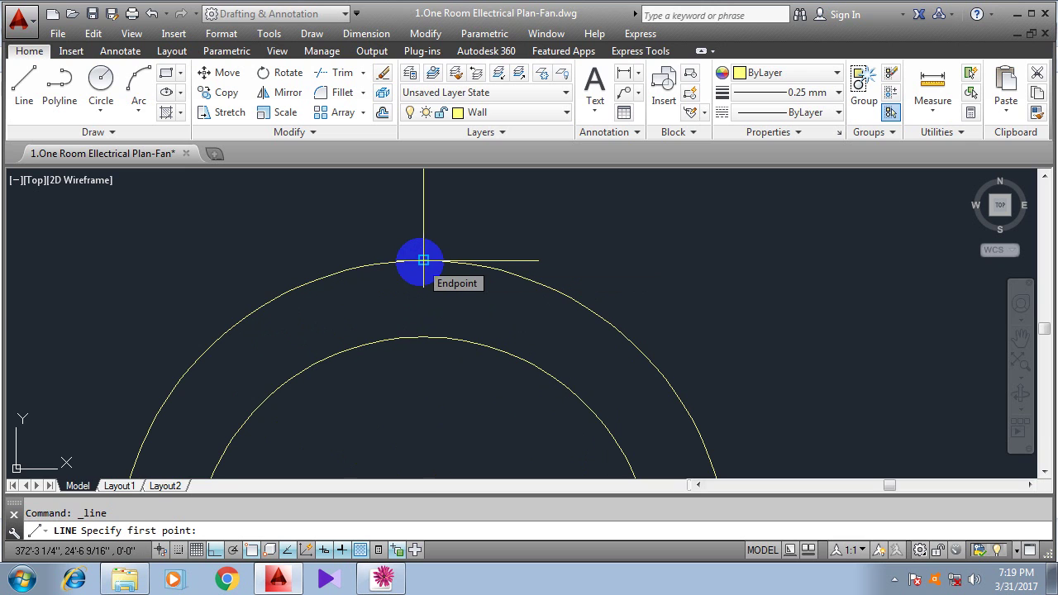
click(424, 260)
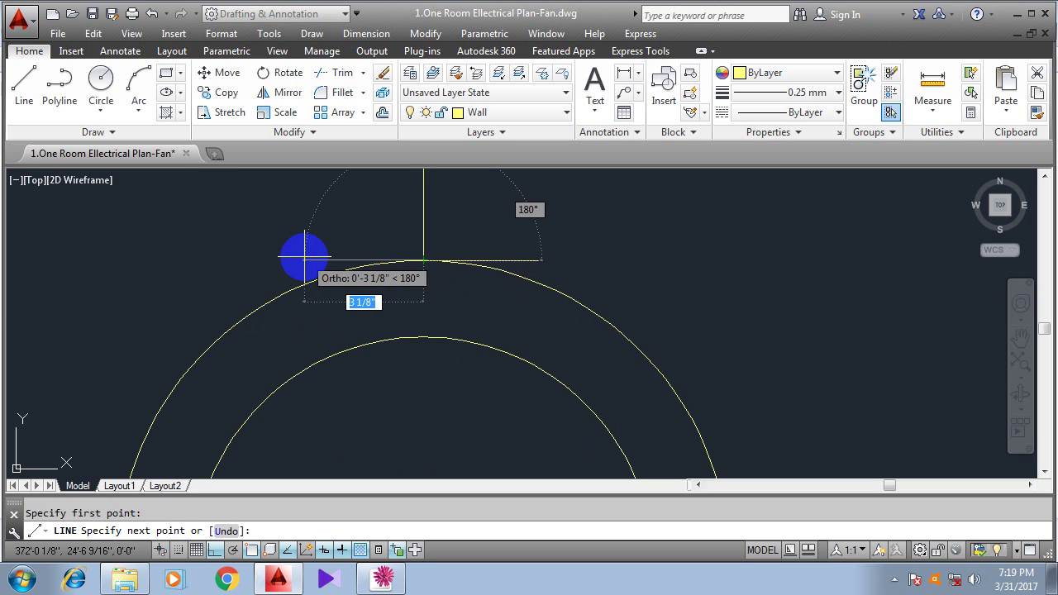
text(3)
key(Return)
right_click(296, 199)
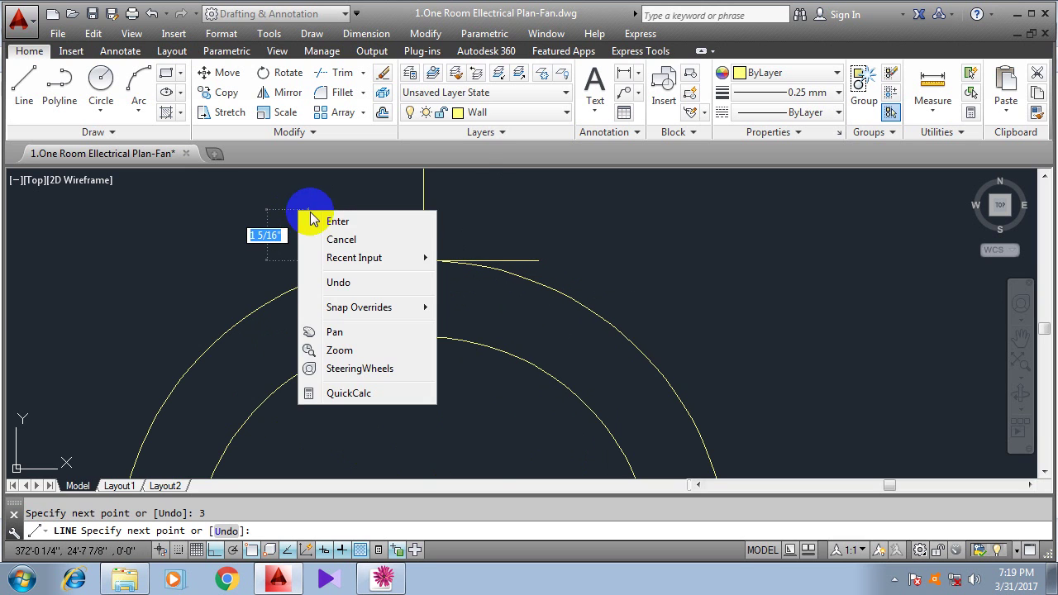
click(312, 216)
Draw a 1" horizontal line to the right from the upper end of the vertical blade line.
scroll(418, 299, down, 4)
middle_drag(421, 320, 422, 423)
scroll(413, 355, down, 4)
middle_drag(460, 339, 473, 418)
click(24, 83)
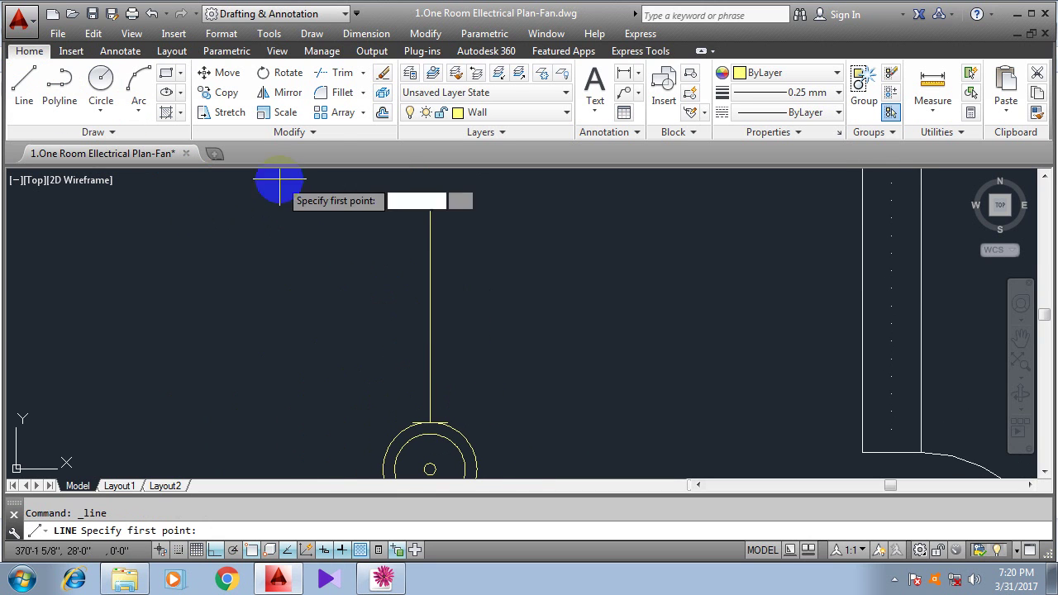
middle_drag(405, 250, 397, 298)
scroll(420, 277, up, 2)
click(407, 238)
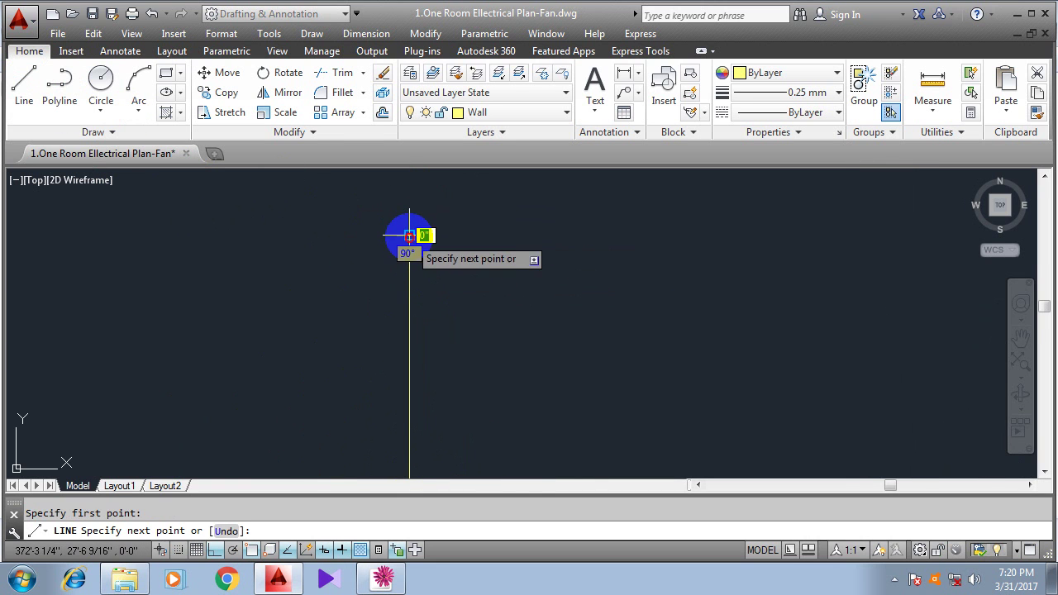
text(1)
key(Return)
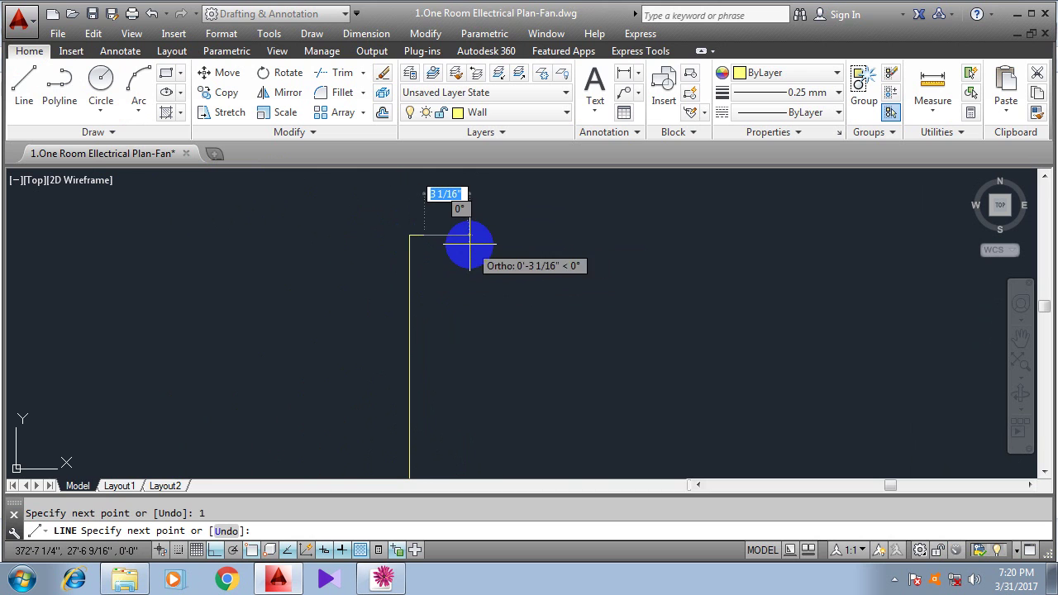
right_click(513, 248)
click(525, 259)
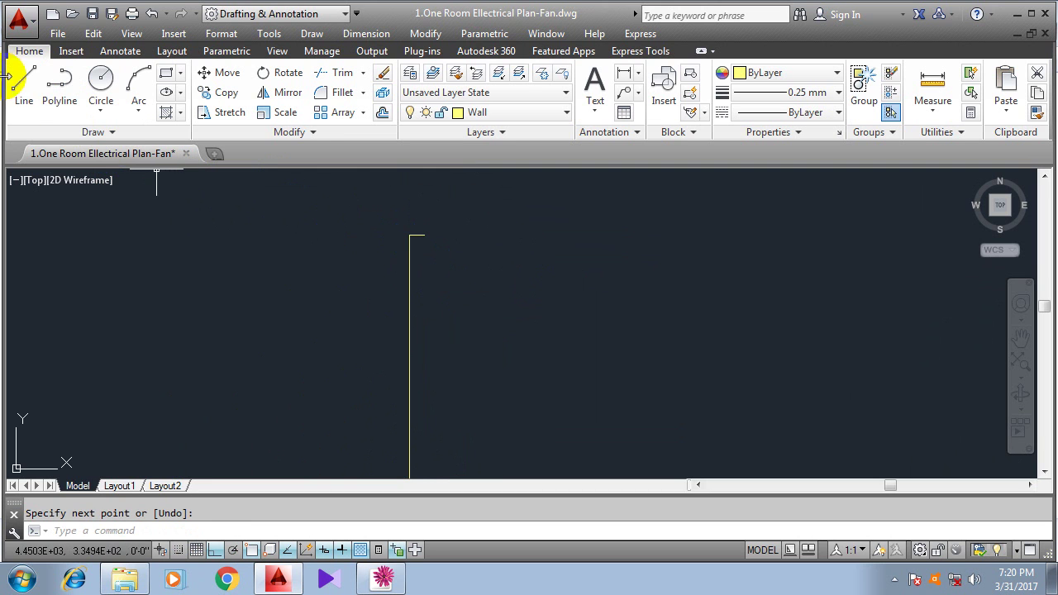
Draw a matching short horizontal line to the left from the upper end of the blade line, completing the blade tip.
click(23, 90)
click(409, 237)
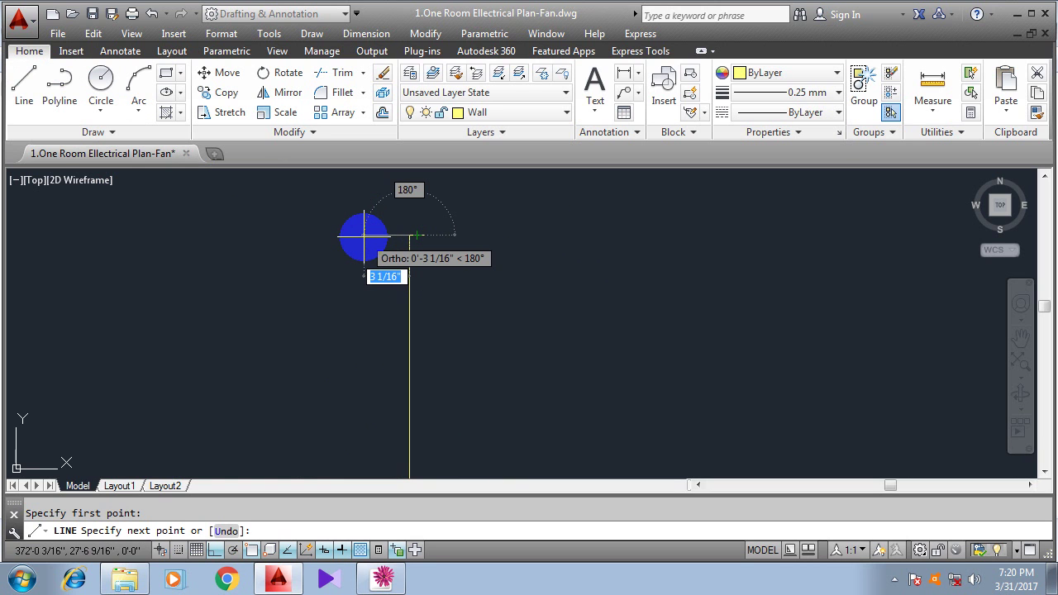
key(Return)
right_click(364, 237)
click(367, 237)
Turn Ortho off and draw the blade's left edge from the left end of the base to the left end of the tip.
mouse_move(405, 279)
middle_down()
mouse_move(471, 330)
mouse_move(471, 265)
middle_up()
scroll(472, 304, down, 2)
middle_drag(472, 303, 458, 326)
scroll(392, 303, up, 2)
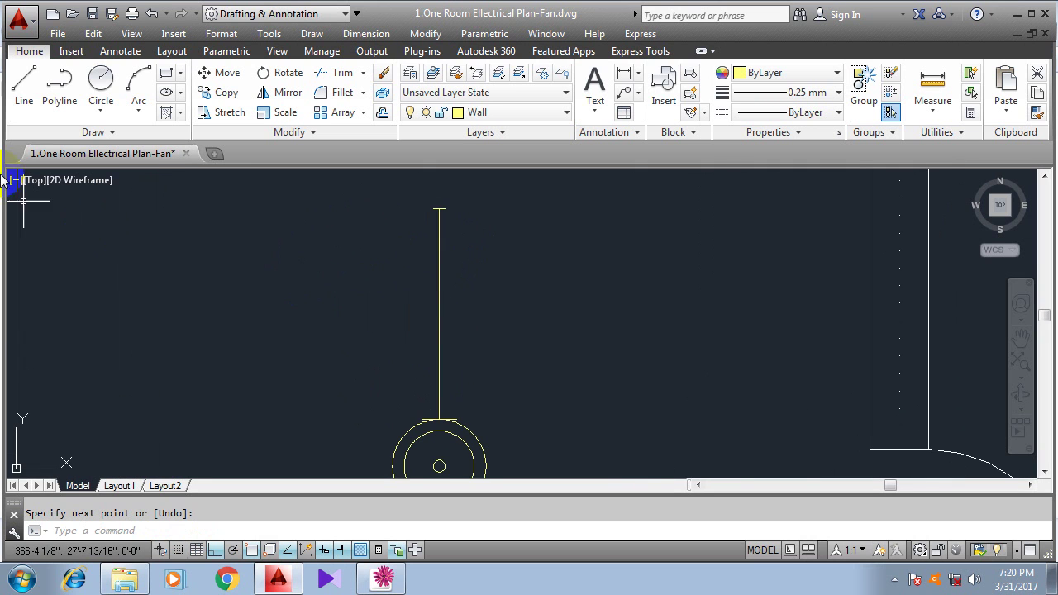
scroll(355, 388, up, 2)
middle_drag(355, 388, 281, 311)
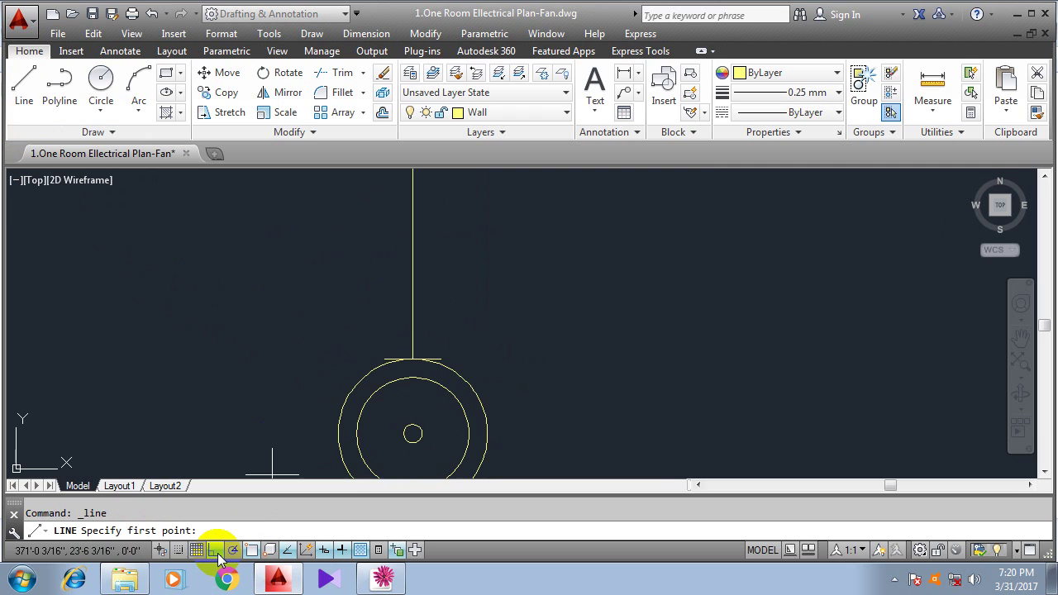
scroll(396, 374, up, 2)
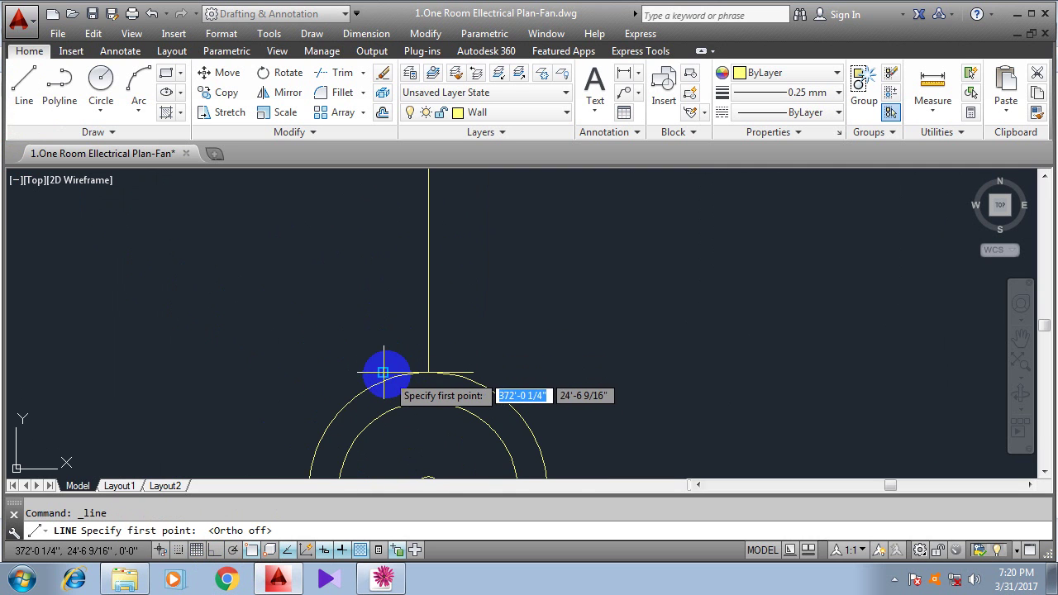
click(384, 372)
middle_drag(397, 282, 389, 463)
scroll(402, 297, up, 2)
middle_drag(402, 297, 411, 450)
scroll(413, 402, down, 3)
click(403, 237)
right_click(430, 229)
click(465, 236)
Draw the blade's right edge from the right end of the base to the right end of the tip.
scroll(459, 293, down, 2)
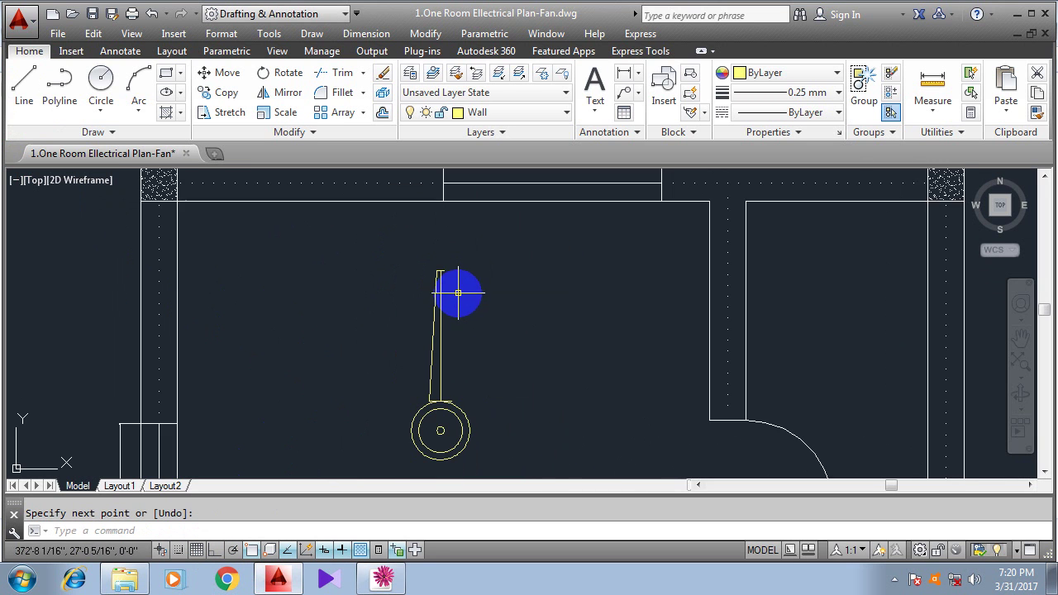
middle_drag(458, 293, 448, 288)
key(Return)
scroll(438, 386, up, 6)
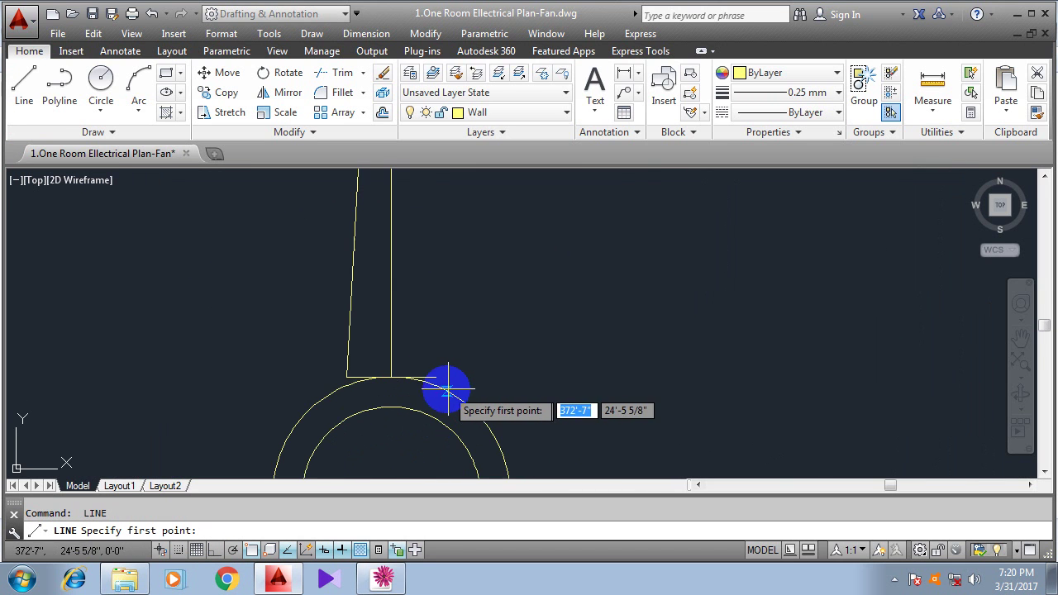
click(434, 378)
scroll(408, 265, down, 4)
middle_drag(408, 265, 427, 451)
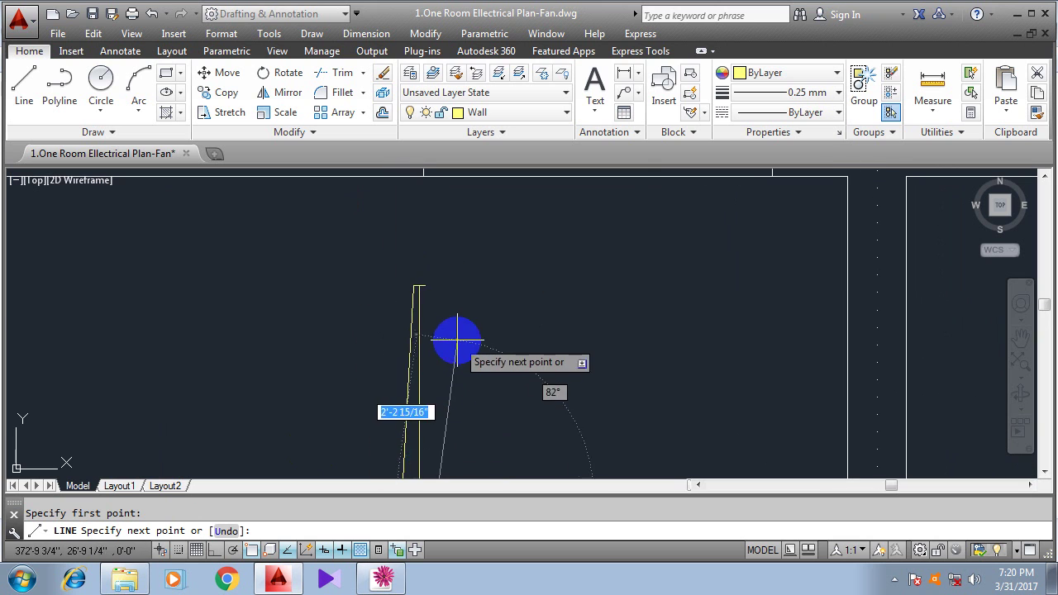
click(424, 286)
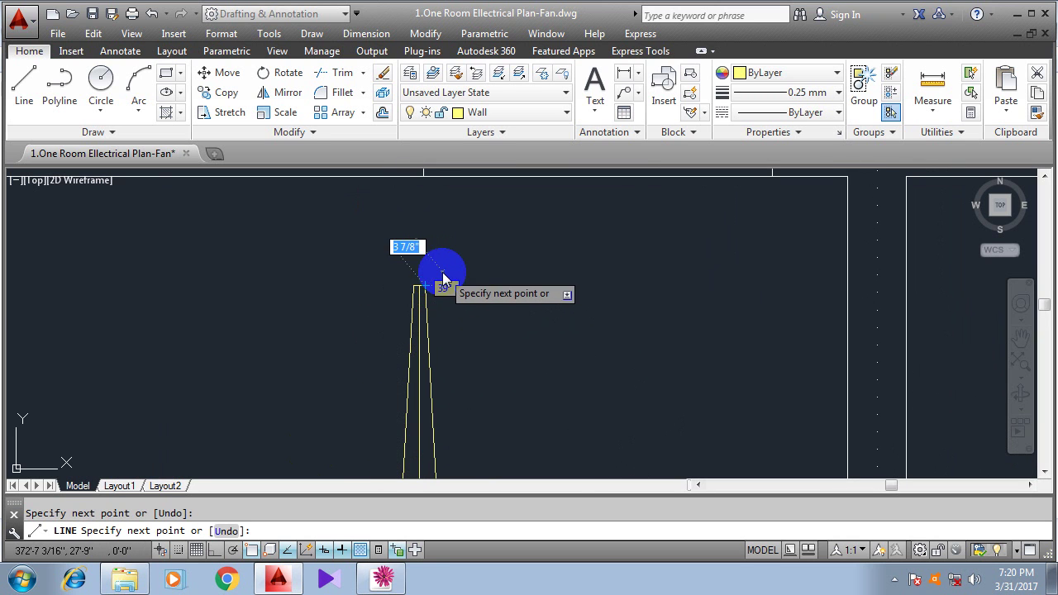
right_click(445, 275)
click(482, 284)
Draw a small triangle on the blade base with two sloping sides about 2 1/2" long, from the base halves' midpoints to an apex on the centre line.
scroll(485, 320, down, 4)
scroll(467, 376, up, 4)
scroll(461, 384, up, 3)
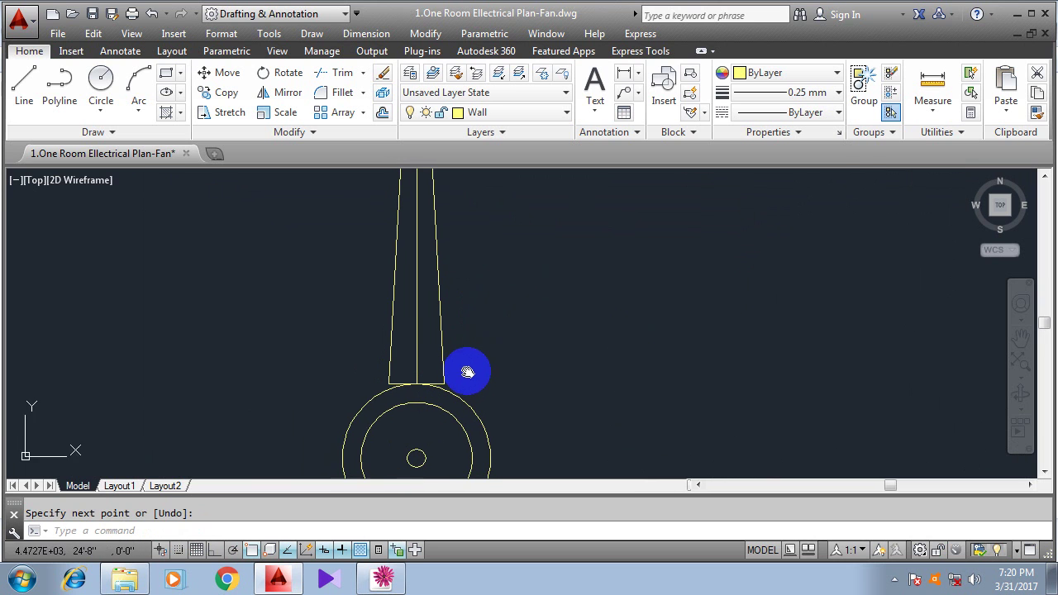
click(24, 83)
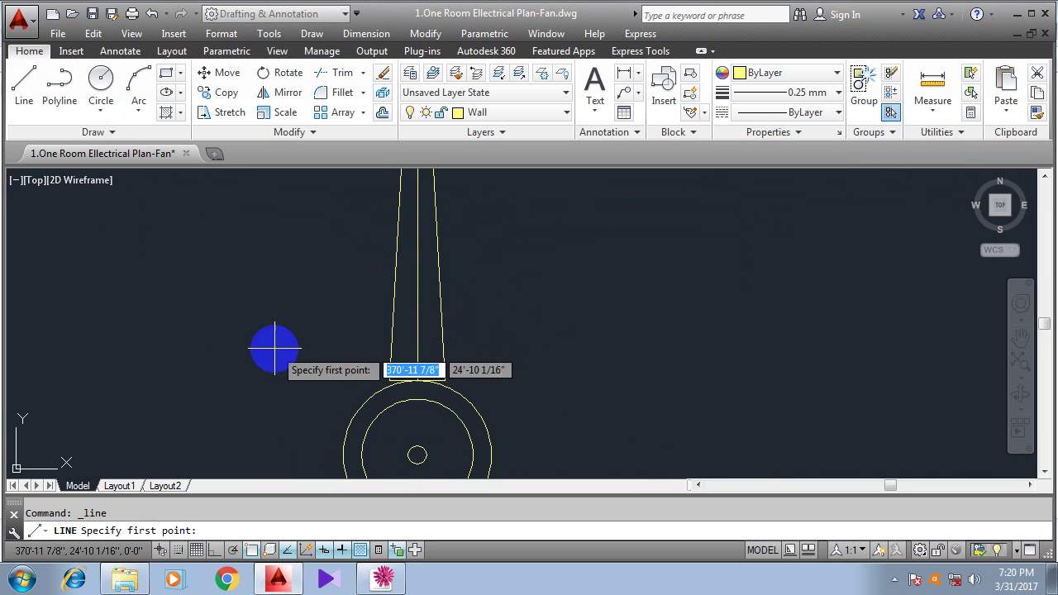
scroll(281, 351, up, 2)
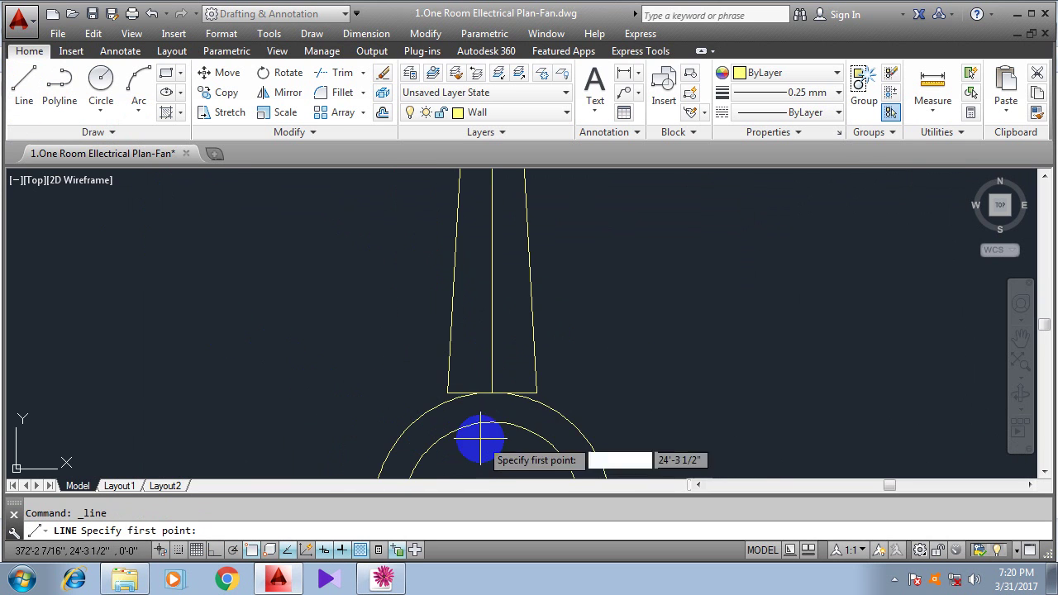
click(471, 392)
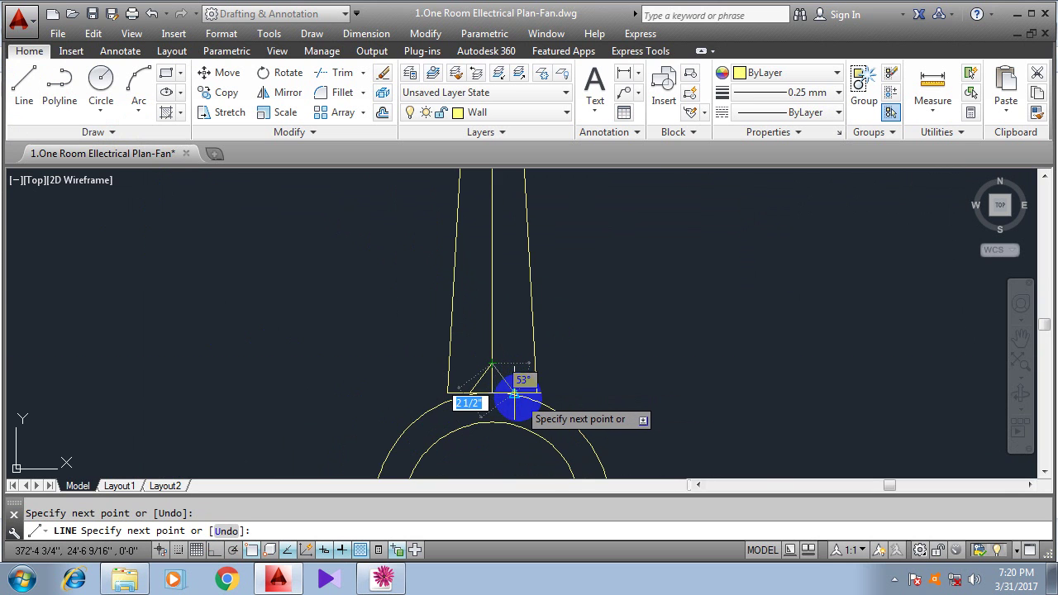
scroll(509, 392, up, 4)
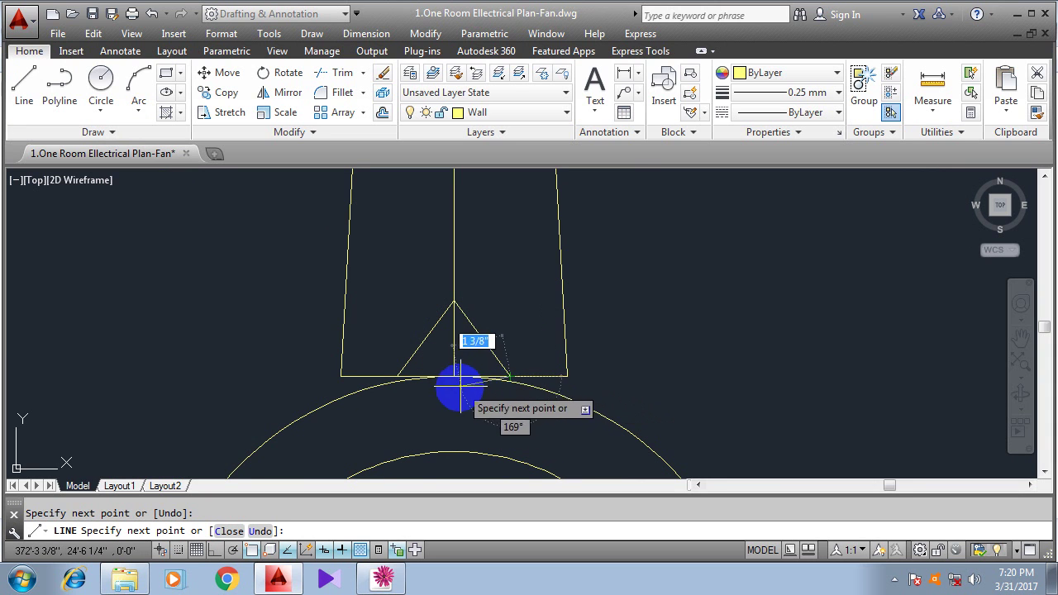
right_click(642, 382)
click(668, 185)
Finish the triangle line and erase the vertical centre line inside the fan blade.
scroll(621, 319, down, 5)
mouse_move(647, 347)
middle_down()
mouse_move(518, 397)
mouse_move(548, 371)
middle_up()
scroll(533, 397, up, 2)
scroll(539, 397, down, 2)
scroll(510, 342, up, 3)
scroll(546, 389, down, 1)
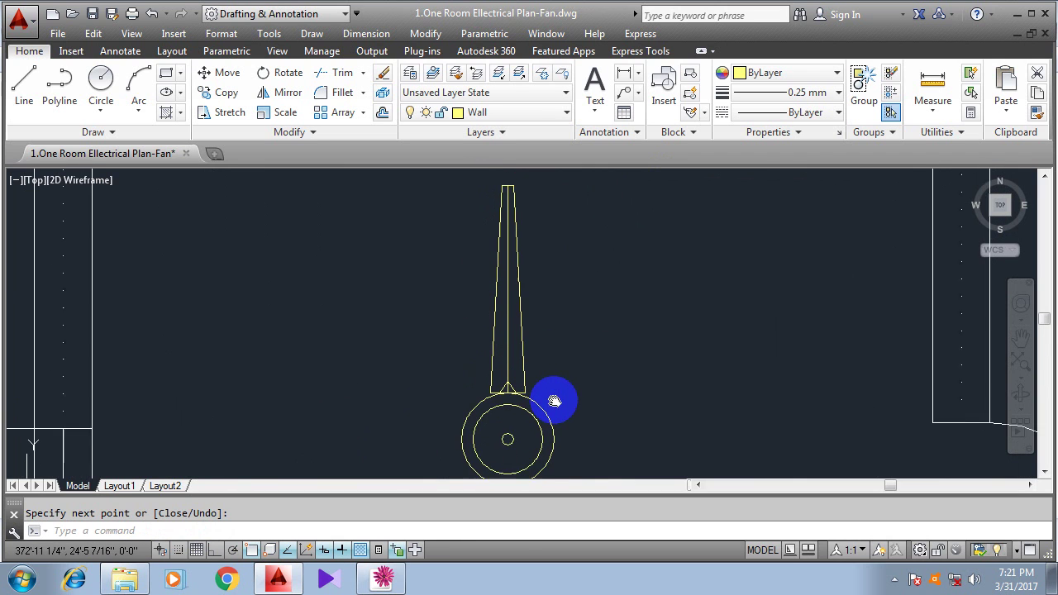
key(Return)
click(509, 322)
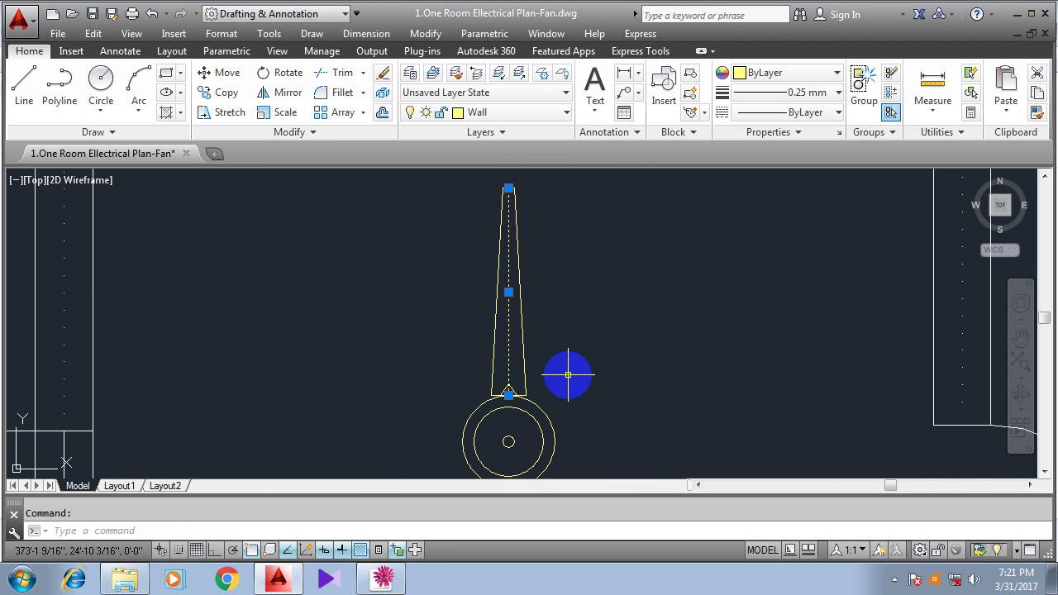
scroll(563, 382, down, 2)
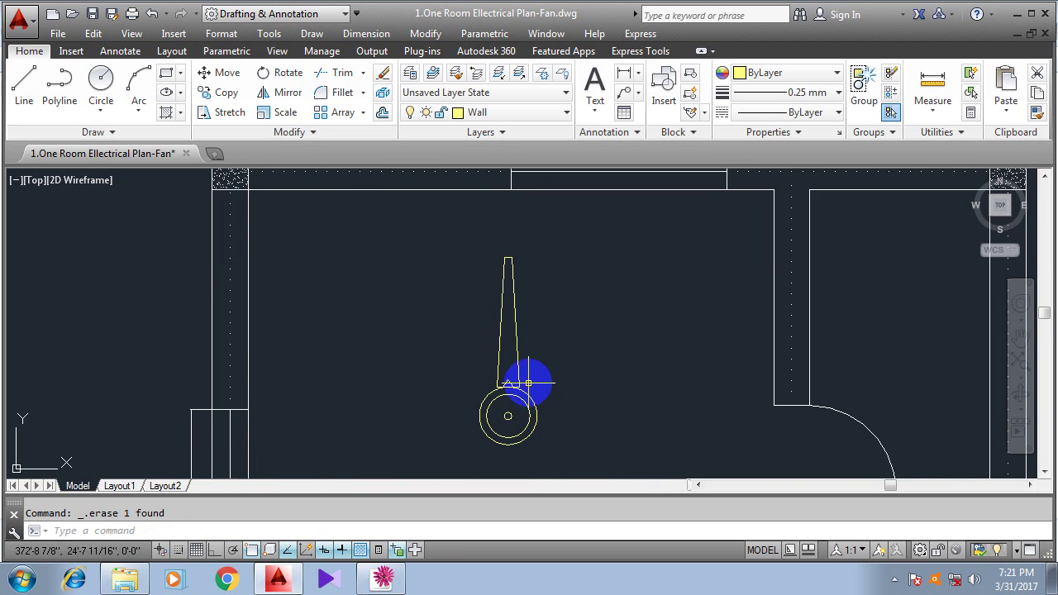
Combine the fan blade's side edges, tip, base and triangle lines into one group.
scroll(531, 368, up, 4)
scroll(511, 362, down, 2)
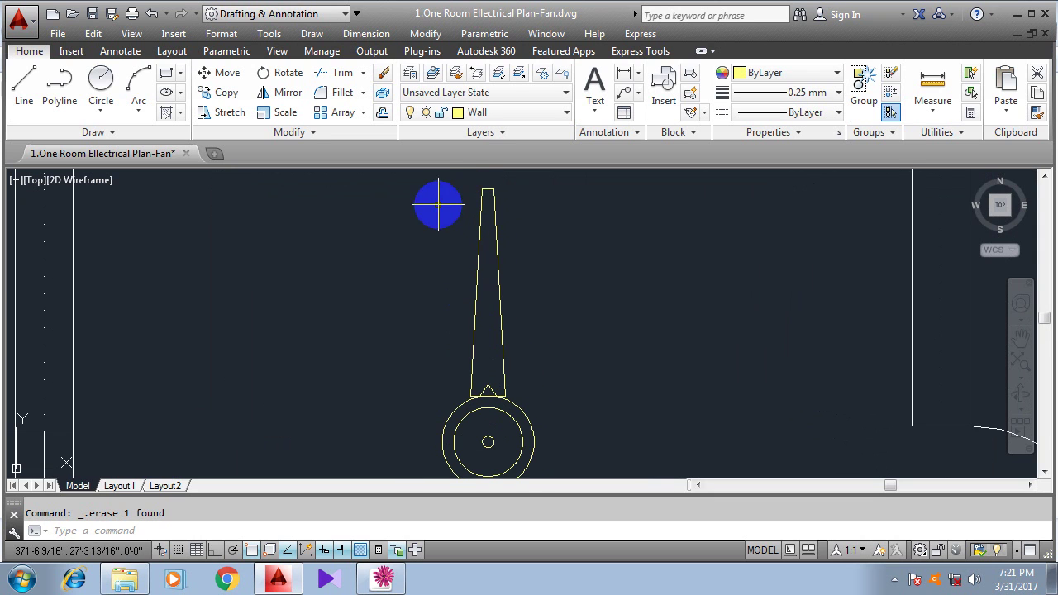
mouse_move(508, 291)
middle_down()
mouse_move(502, 319)
mouse_move(498, 309)
middle_up()
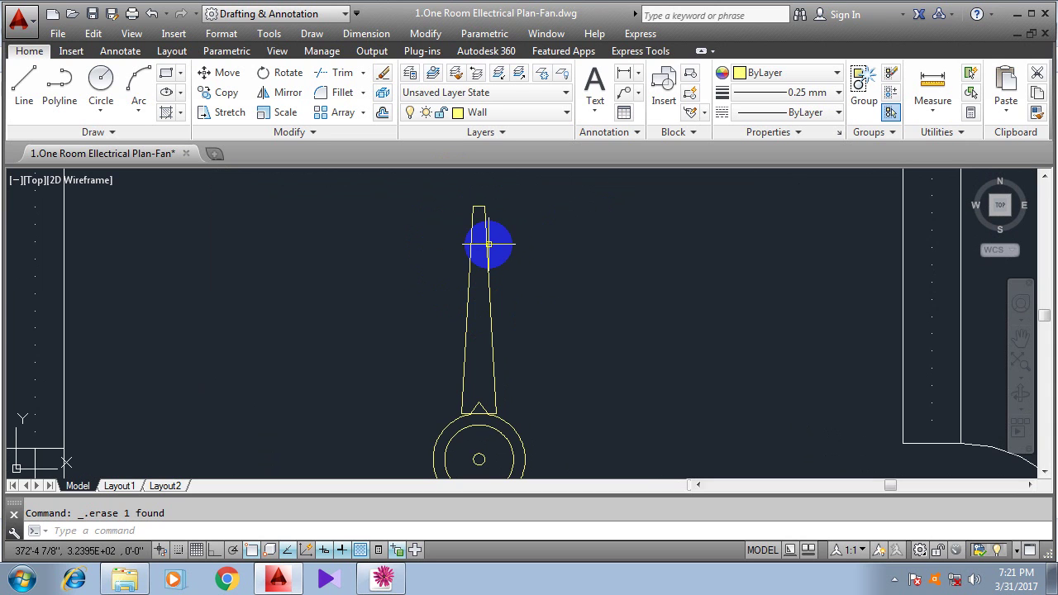
click(526, 401)
click(416, 203)
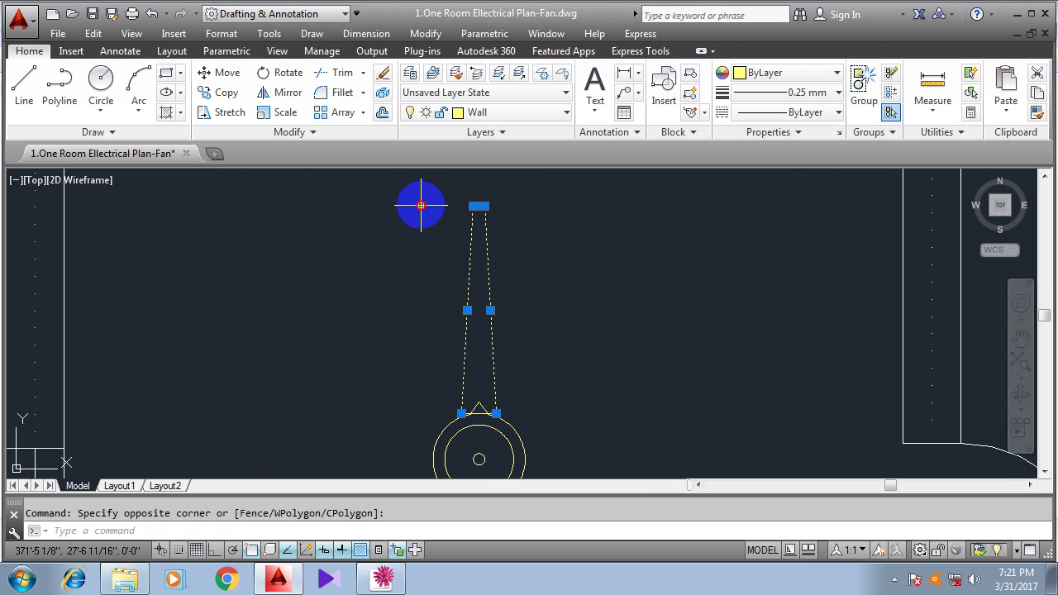
scroll(508, 397, up, 2)
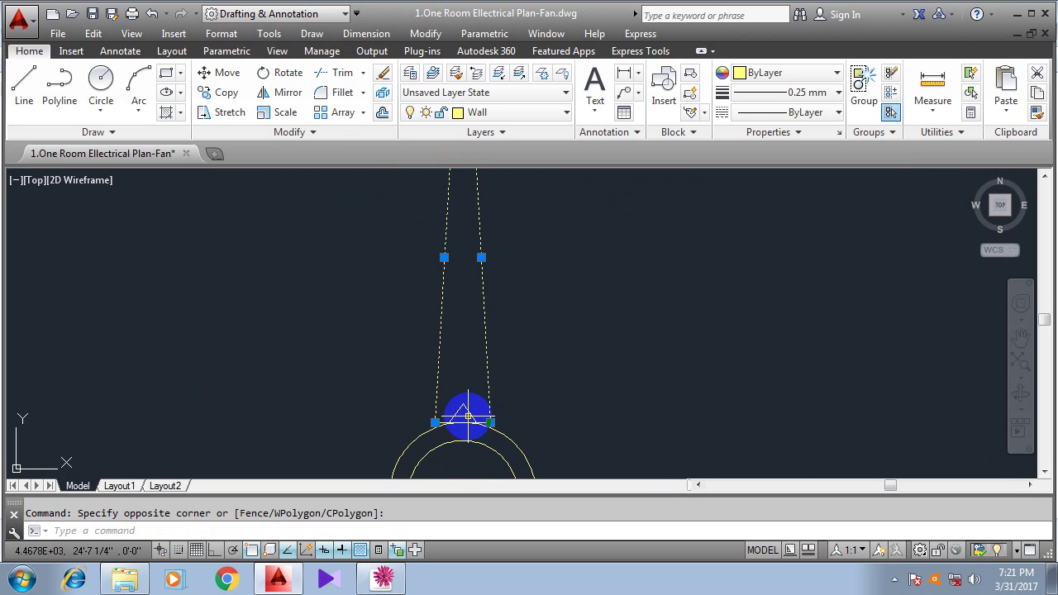
scroll(473, 405, up, 2)
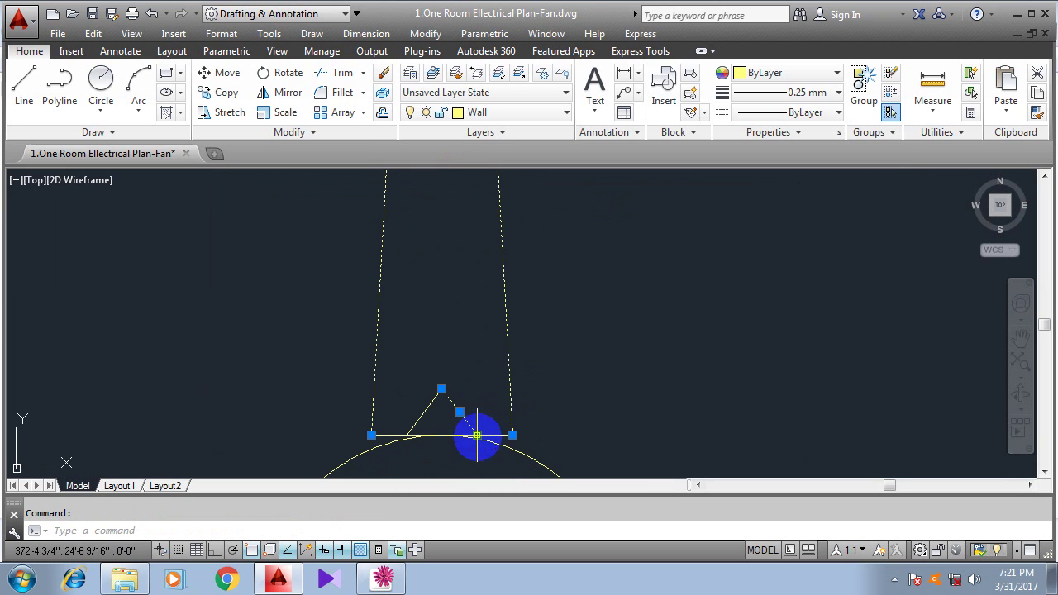
scroll(389, 432, up, 3)
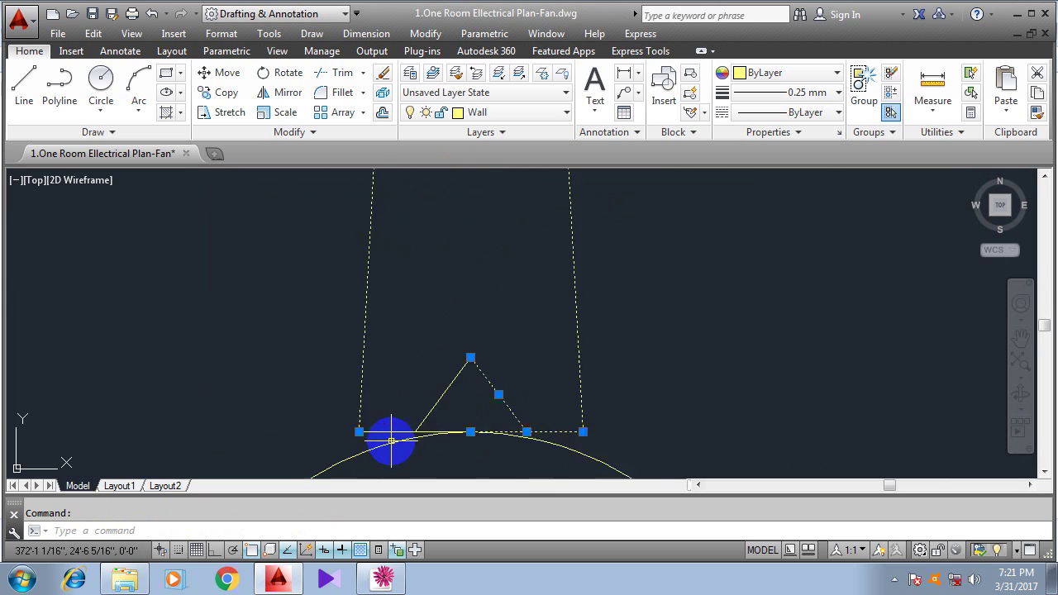
scroll(393, 417, down, 6)
scroll(446, 331, up, 7)
scroll(555, 368, down, 3)
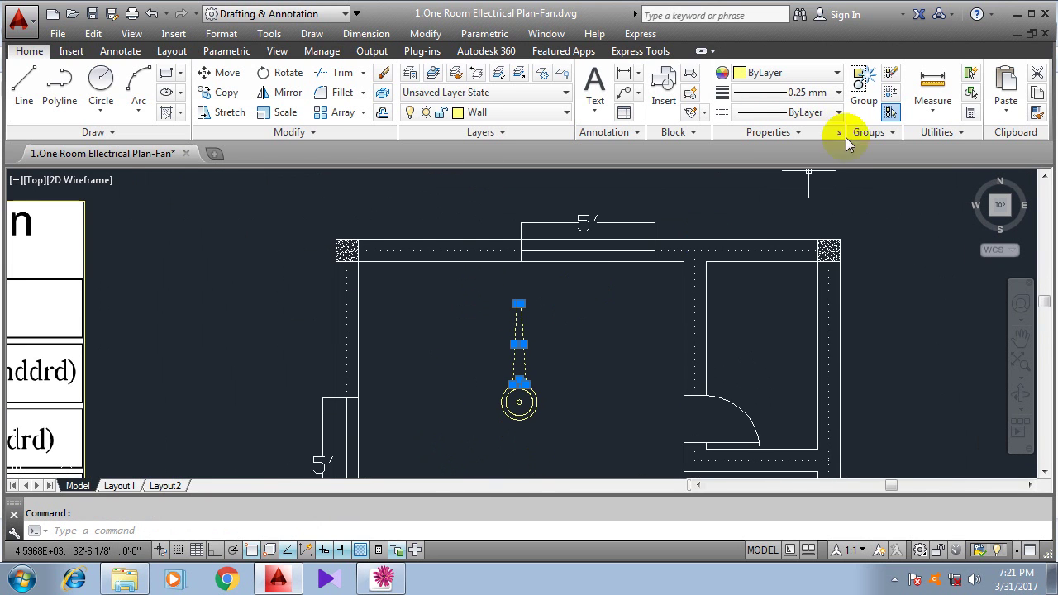
click(868, 106)
Rotate a copy of the grouped blade, together with the triangle's left side, by 120° about the centre of the fan's hub circles.
scroll(579, 339, down, 4)
scroll(602, 350, up, 4)
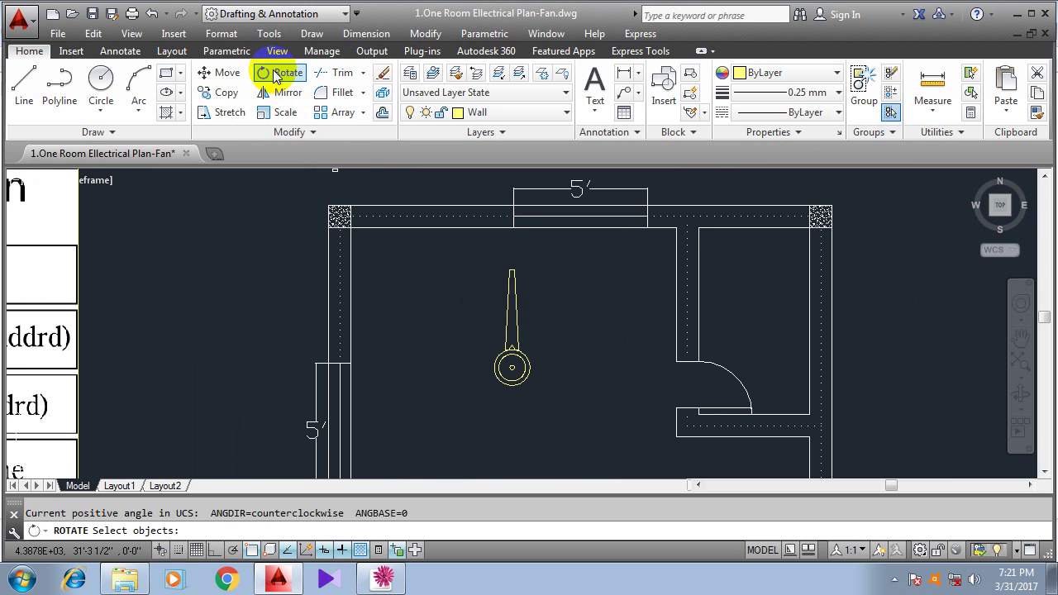
scroll(508, 370, up, 5)
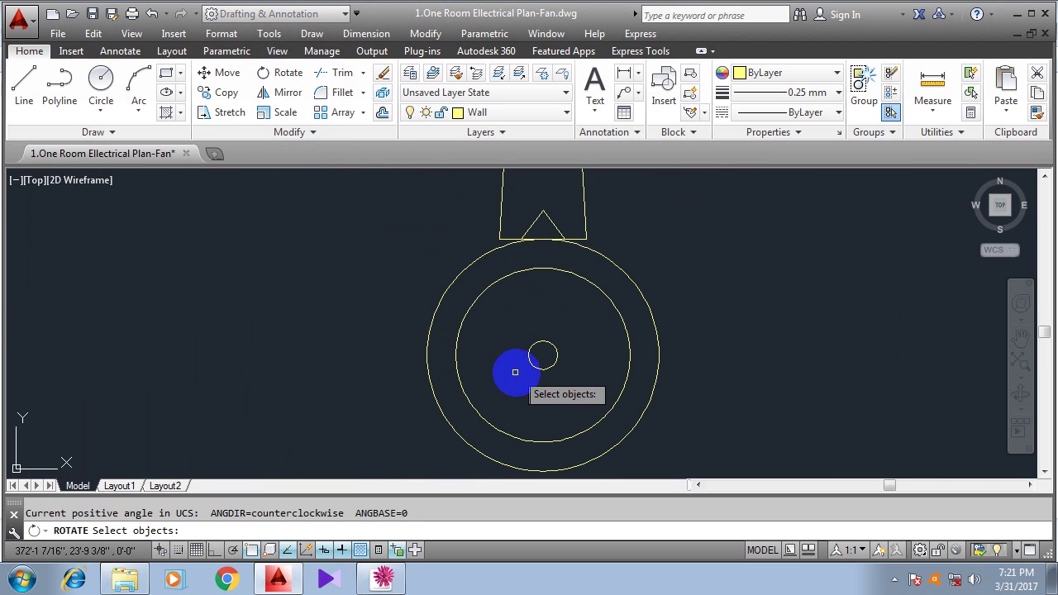
scroll(562, 405, up, 2)
scroll(607, 382, down, 5)
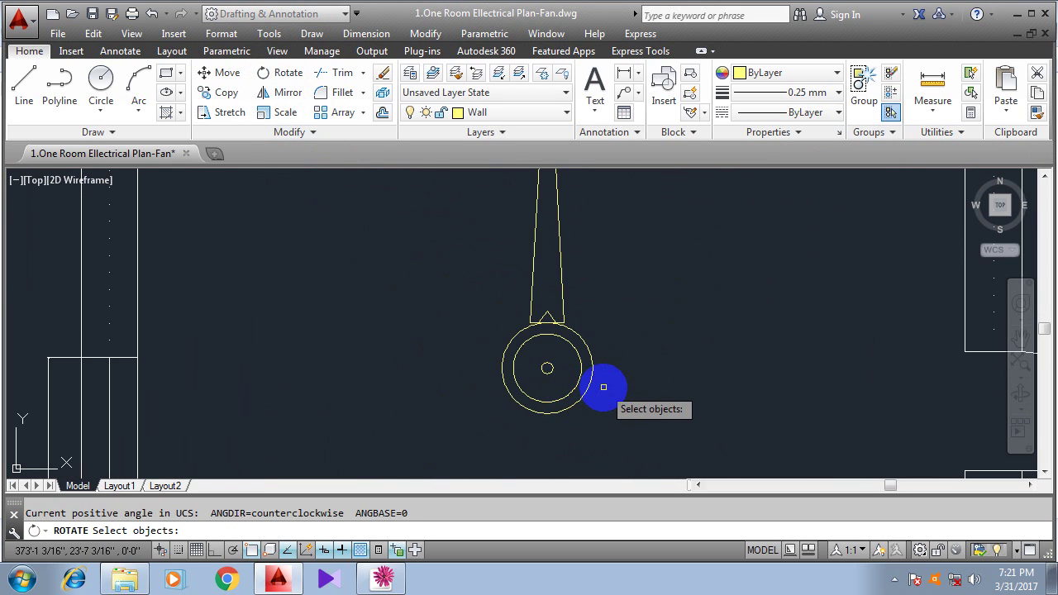
click(610, 287)
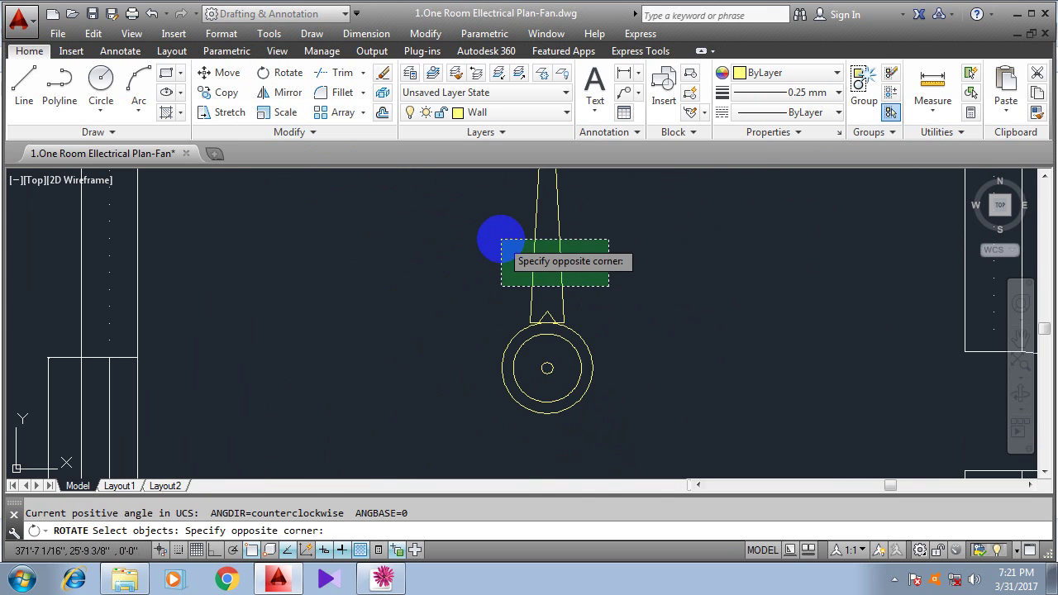
click(497, 235)
scroll(554, 312, up, 2)
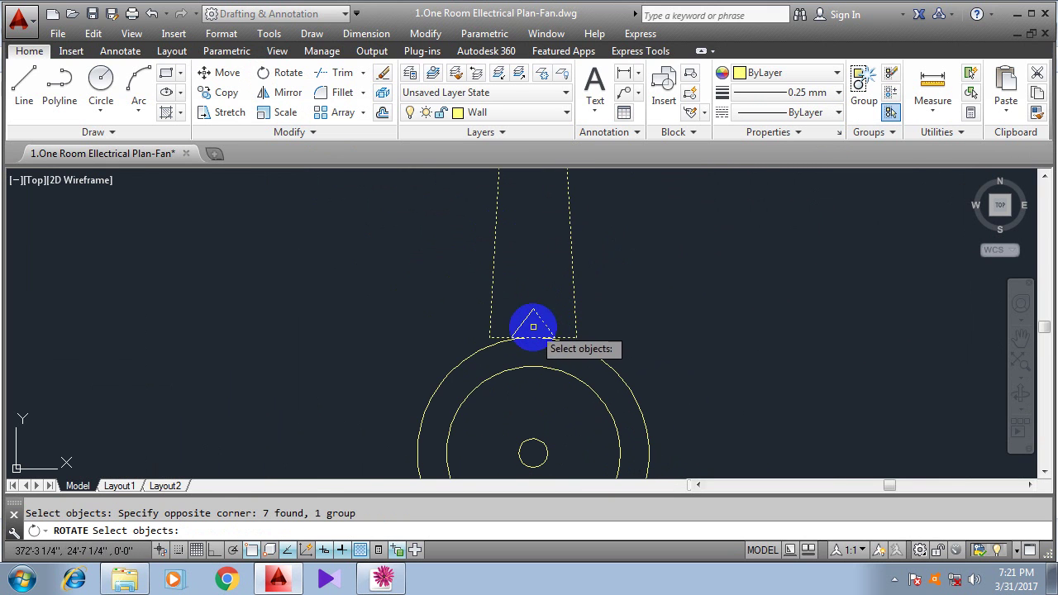
click(526, 322)
scroll(633, 328, down, 4)
middle_drag(631, 320, 617, 463)
middle_drag(570, 259, 538, 208)
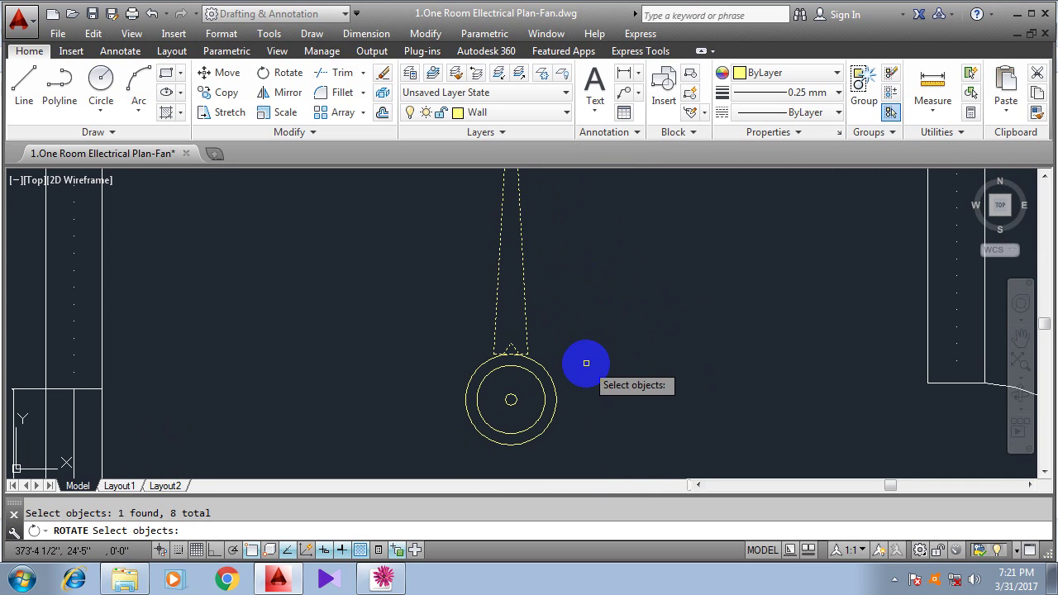
key(Return)
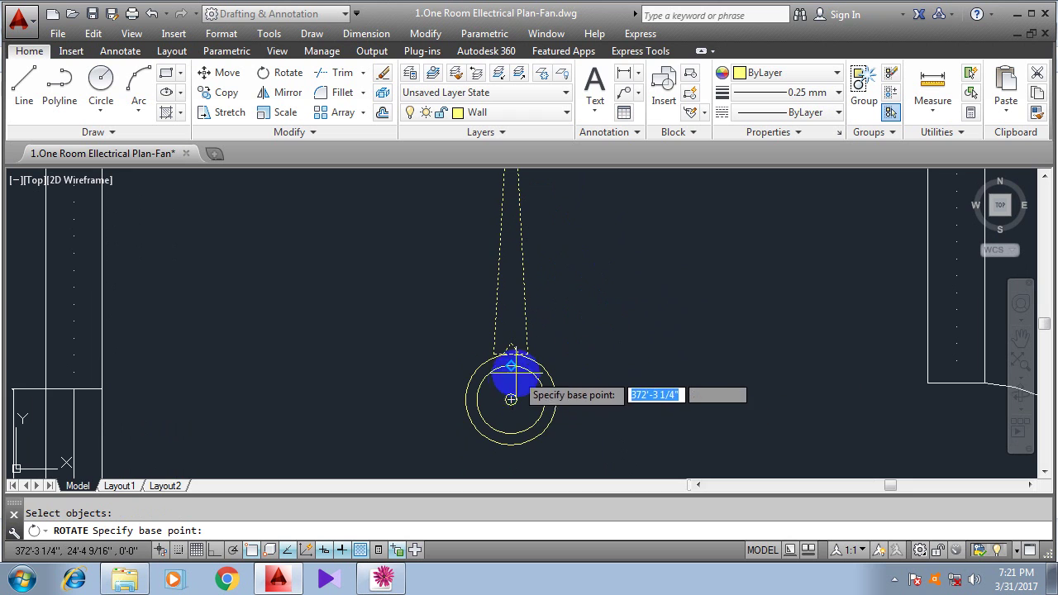
scroll(496, 402, up, 2)
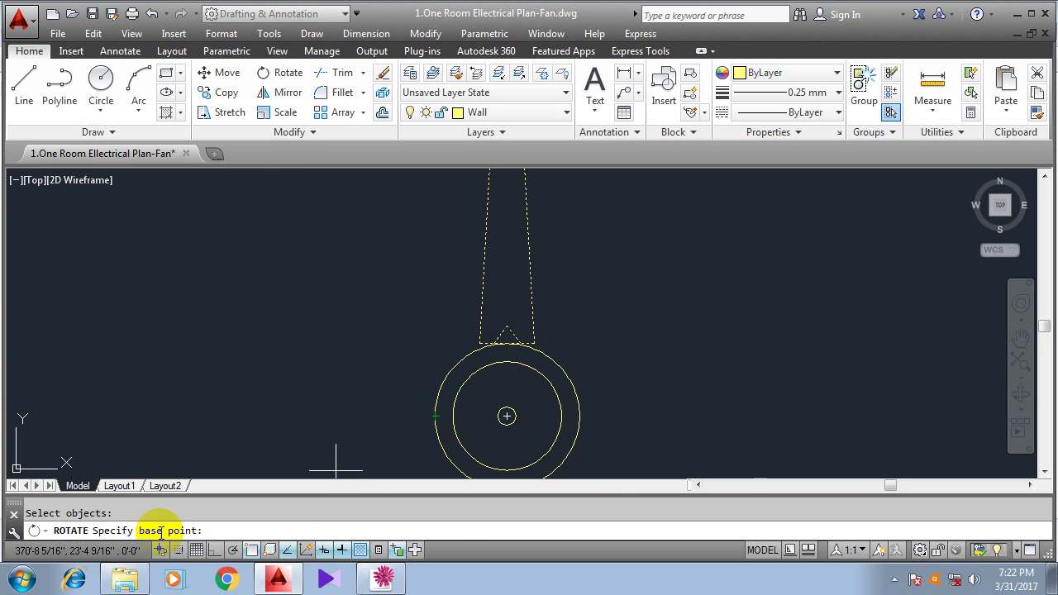
scroll(515, 439, up, 5)
scroll(508, 433, down, 2)
scroll(493, 418, up, 1)
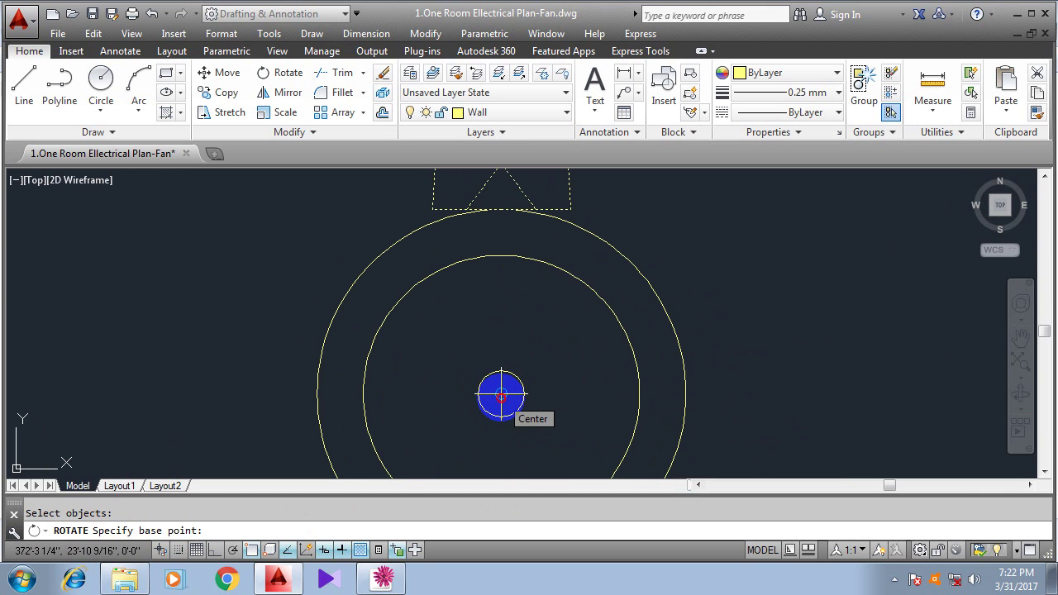
click(501, 396)
scroll(501, 364, down, 2)
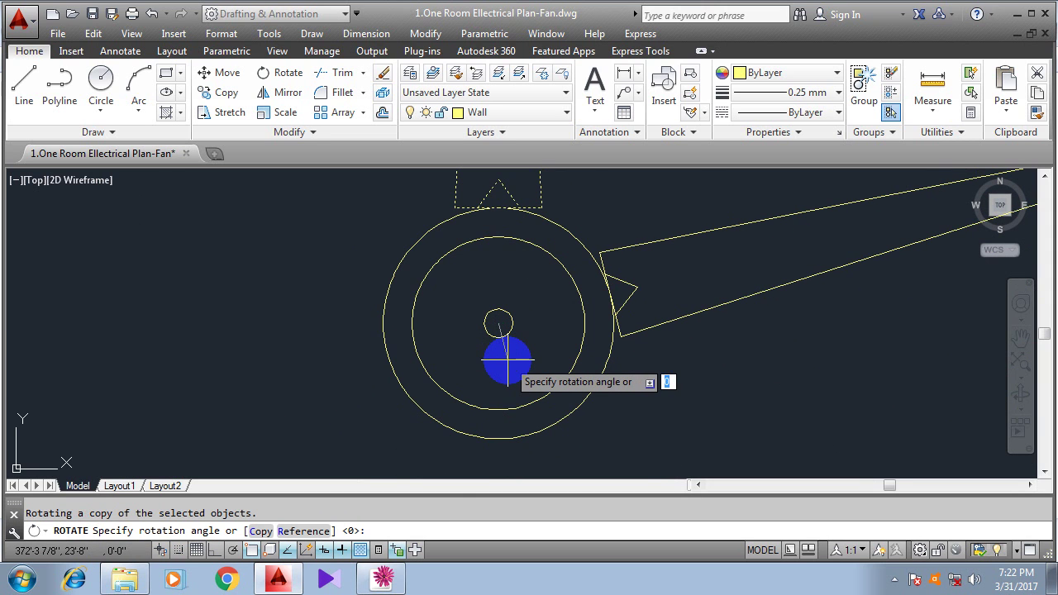
scroll(506, 400, down, 2)
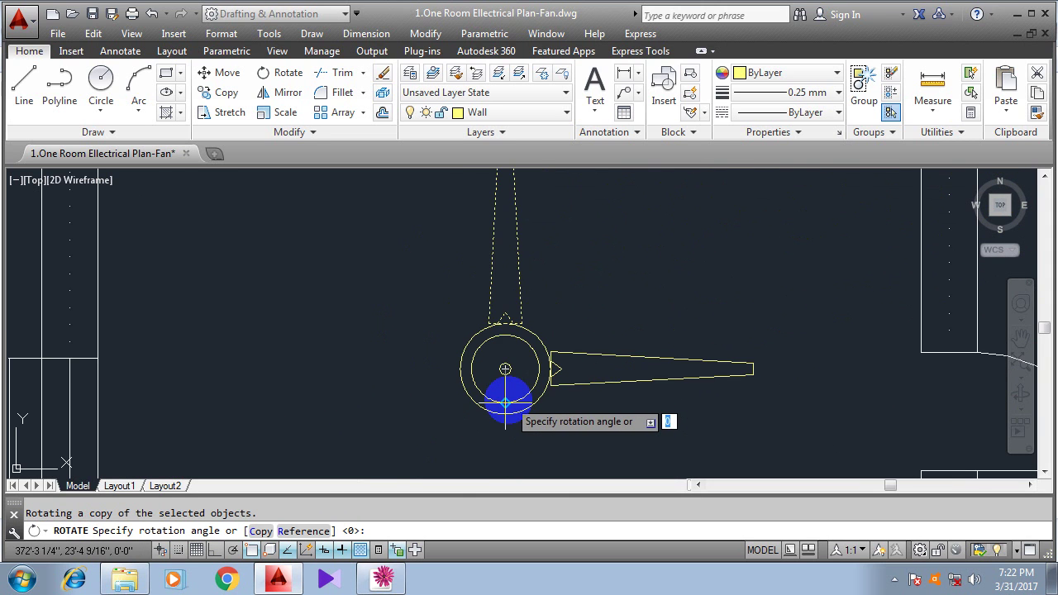
text(12)
key(Return)
scroll(541, 394, down, 3)
scroll(547, 353, down, 2)
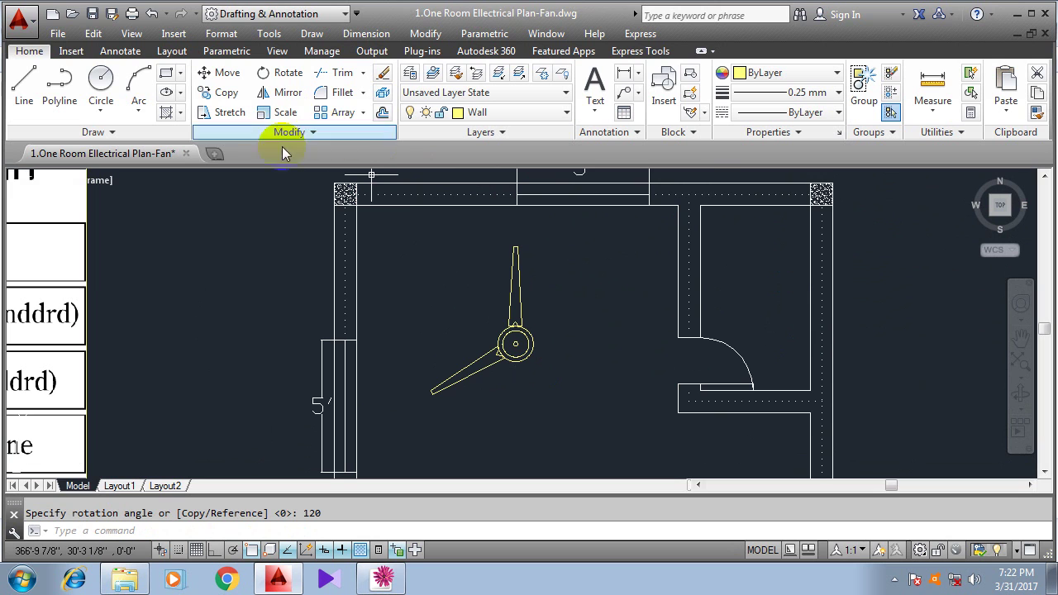
Try to rotate the upright blade by -120° about the hub's centre without the Copy option.
click(287, 76)
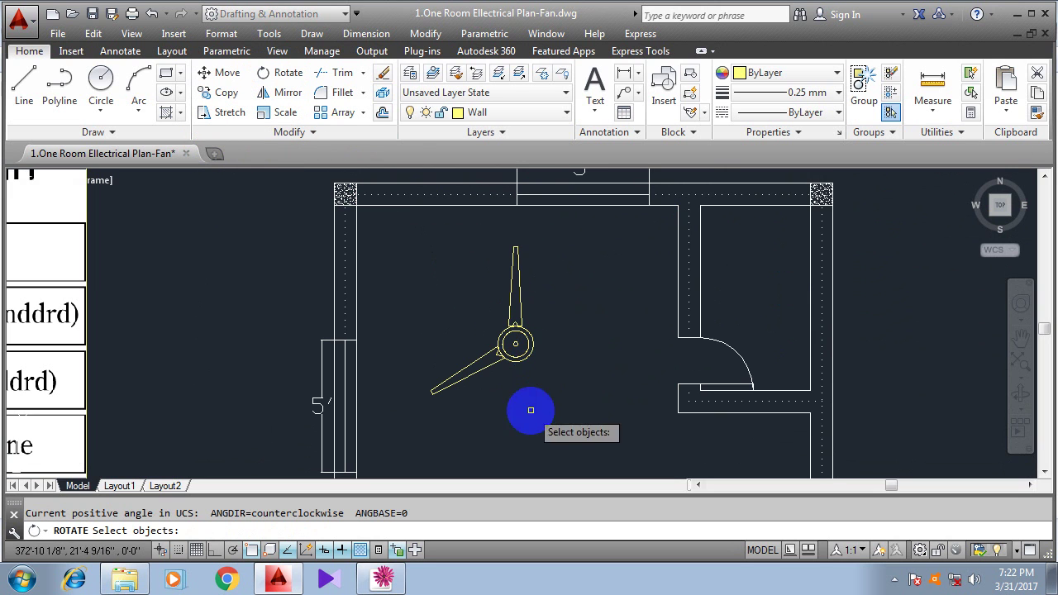
click(553, 321)
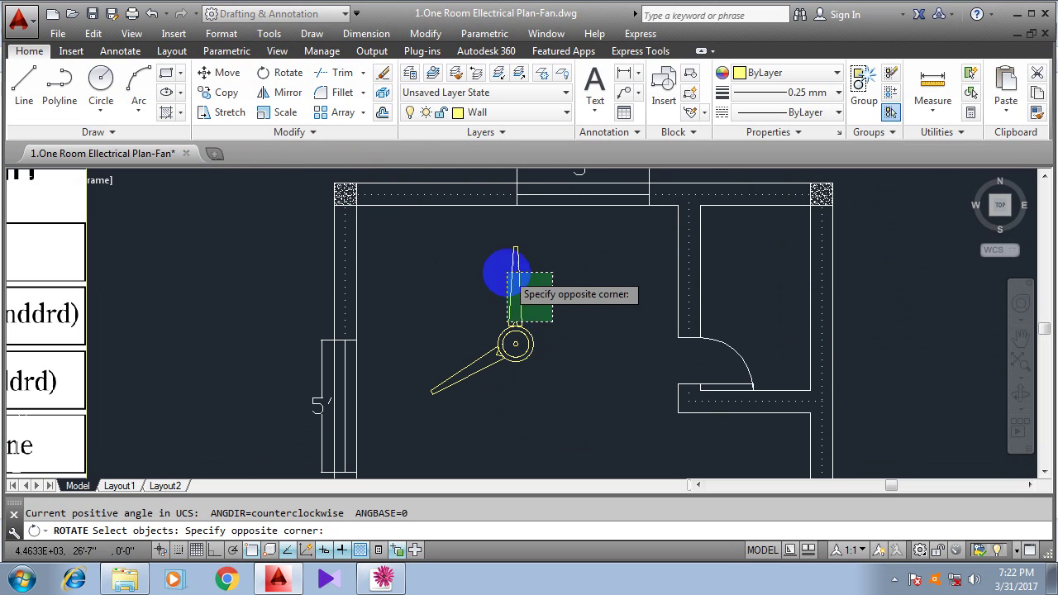
click(485, 239)
scroll(505, 344, up, 5)
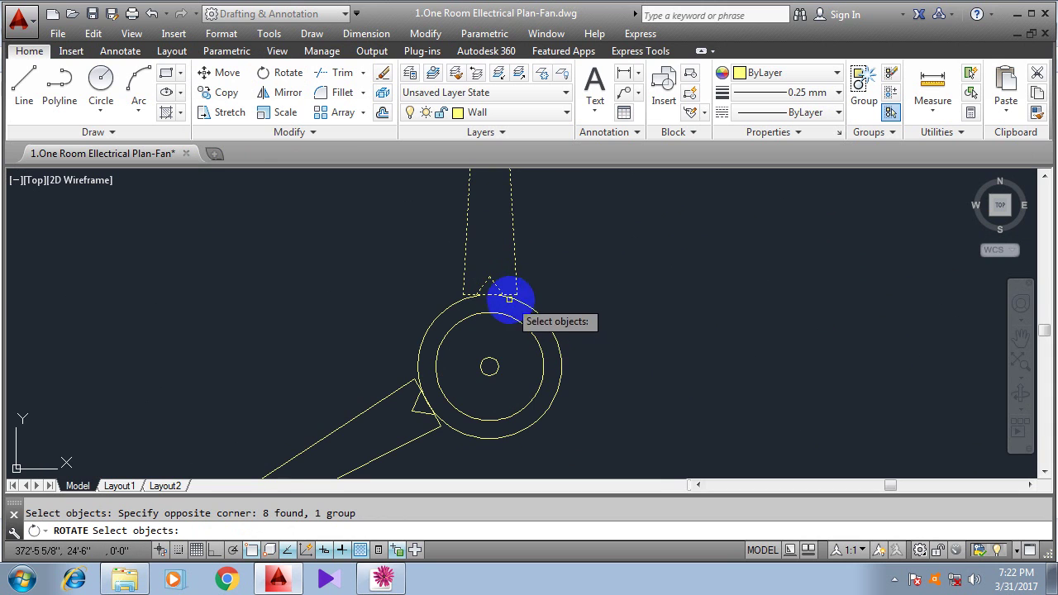
scroll(654, 376, down, 4)
middle_drag(630, 411, 626, 388)
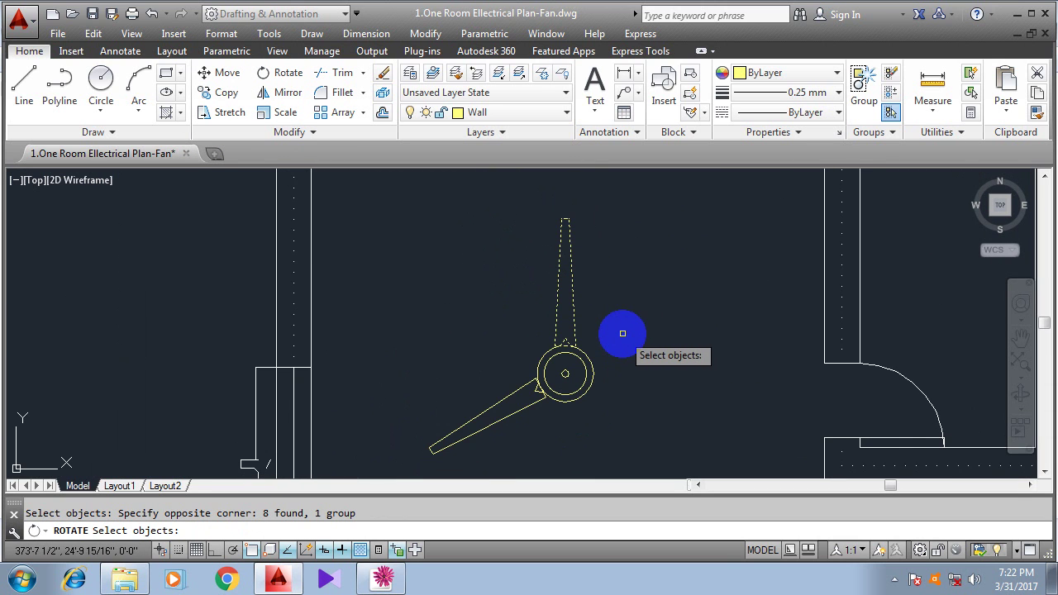
key(Return)
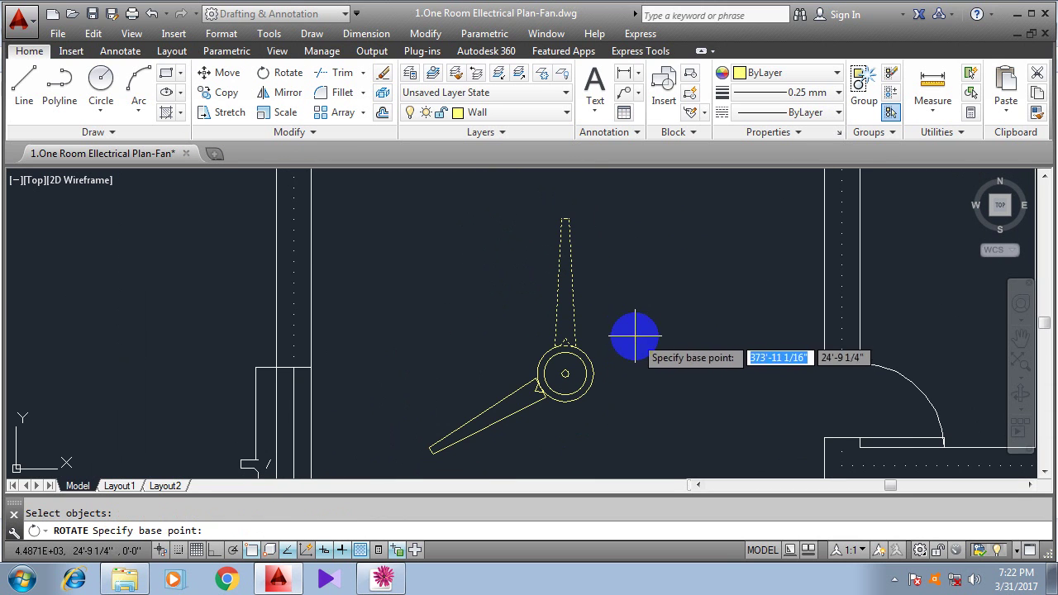
scroll(565, 389, up, 4)
scroll(565, 267, down, 1)
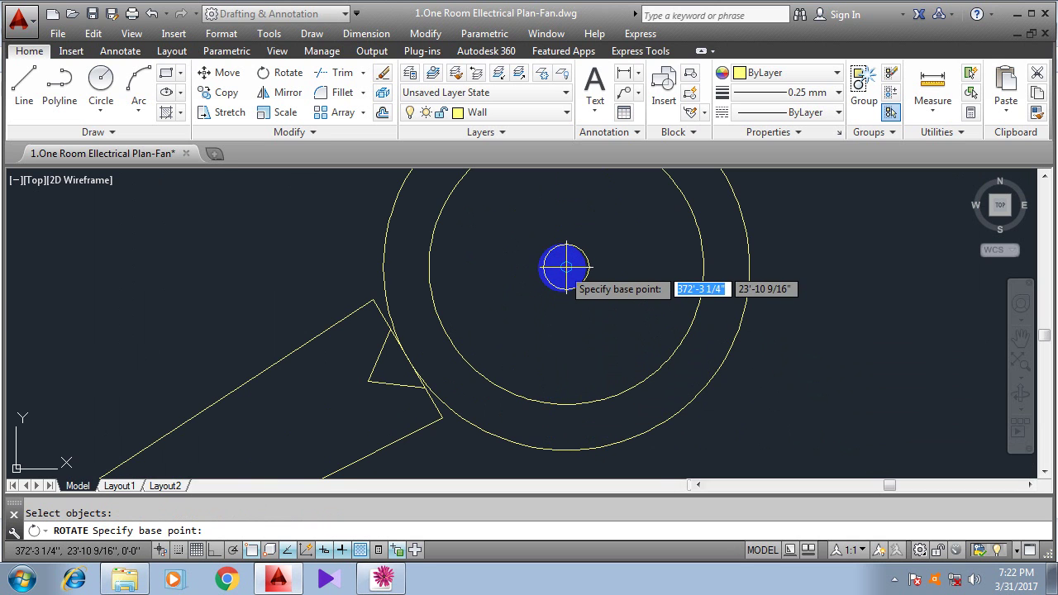
click(565, 267)
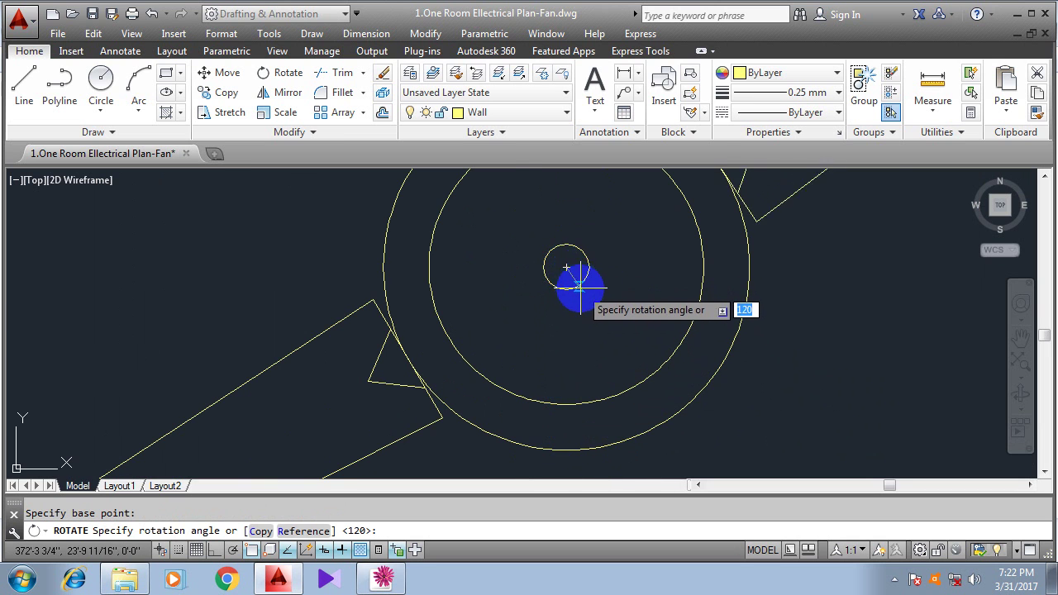
scroll(573, 291, down, 2)
scroll(574, 350, down, 2)
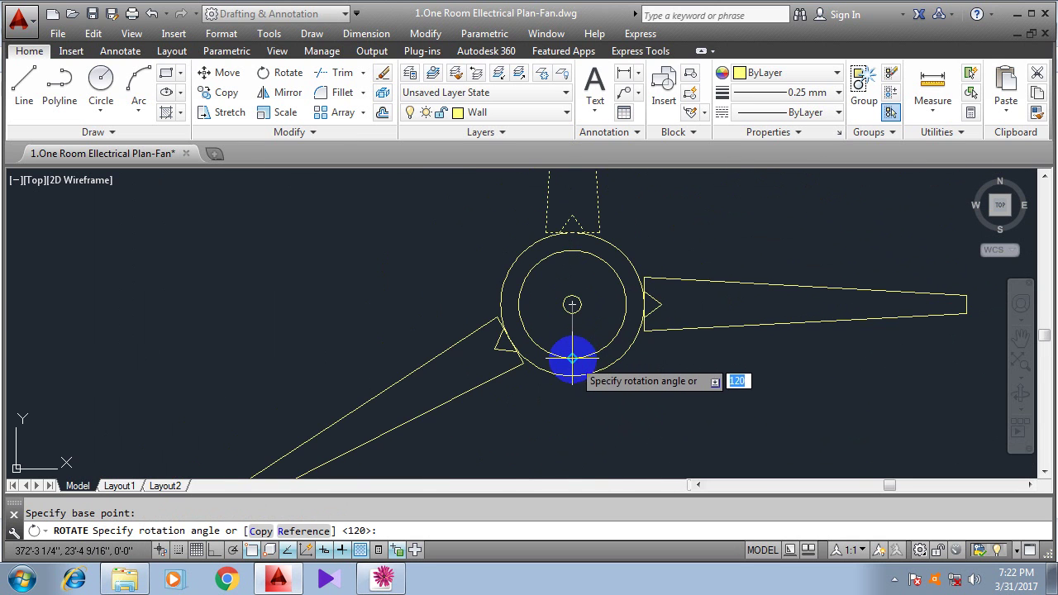
scroll(572, 379, down, 2)
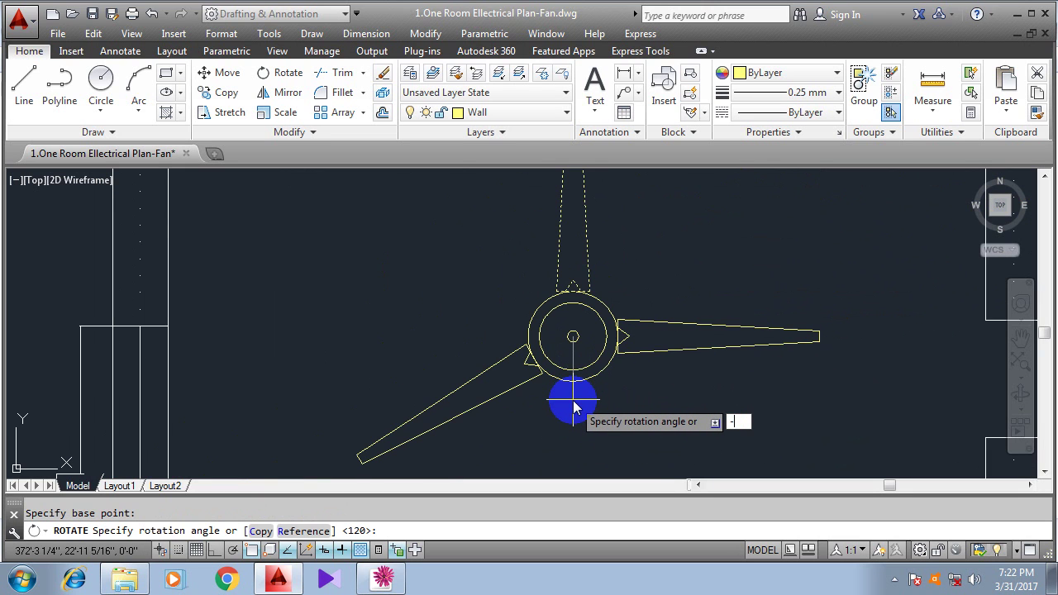
text(-120)
key(Return)
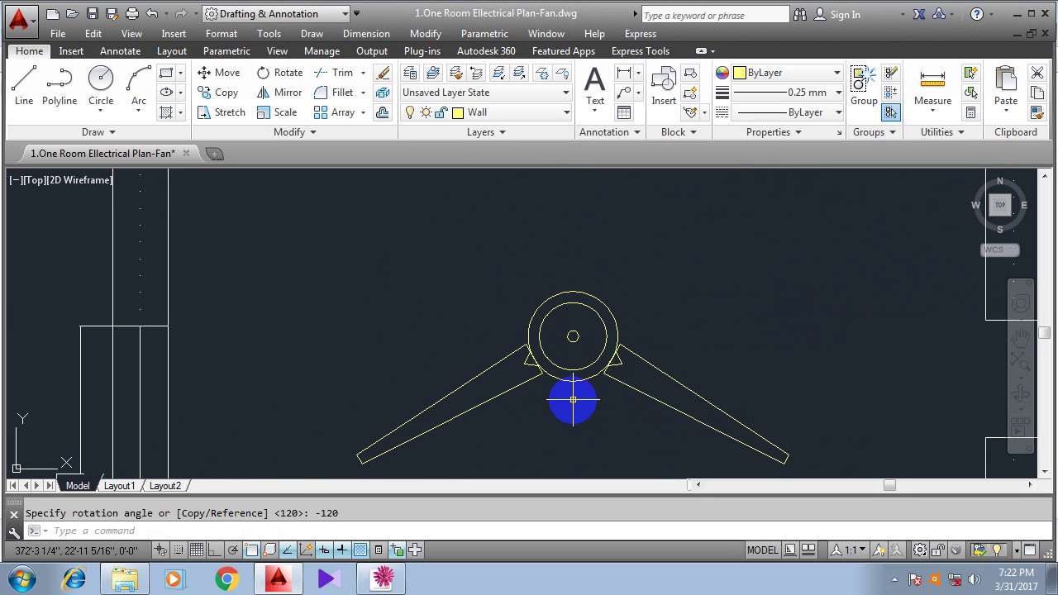
scroll(604, 389, down, 2)
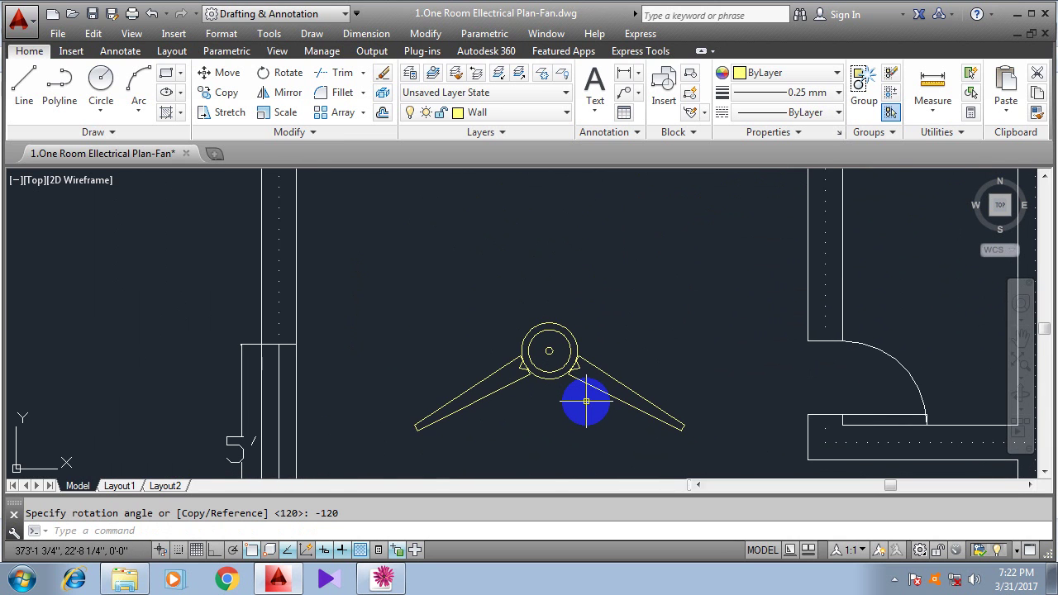
Undo the -120° rotation of the upright blade.
key(ctrl+z)
key(ctrl+z)
key(ctrl+z)
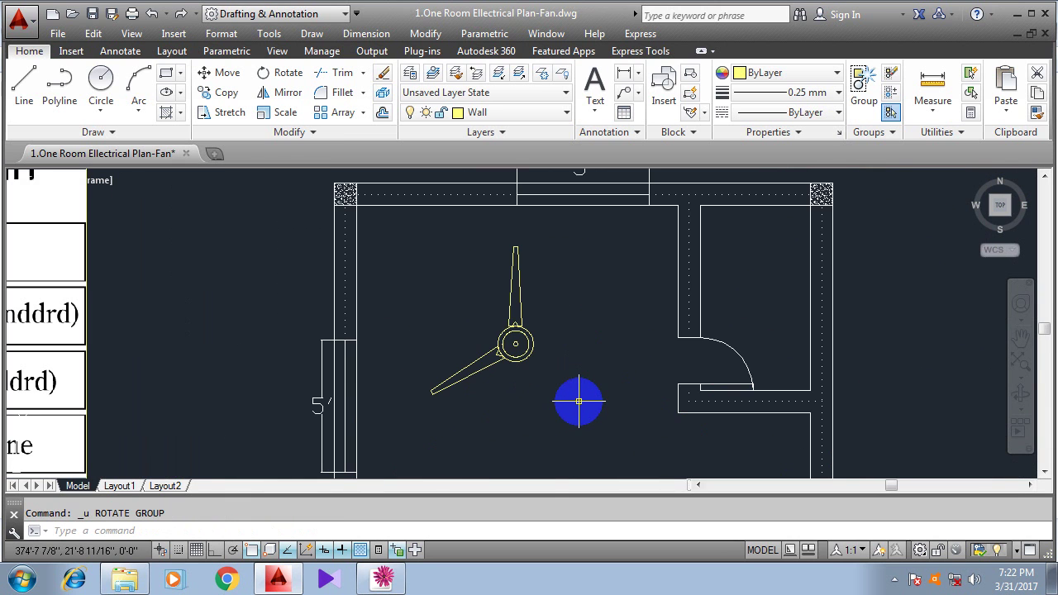
Rotate a copy of the upright fan blade group by -120° about the centre of the hub circles.
click(281, 73)
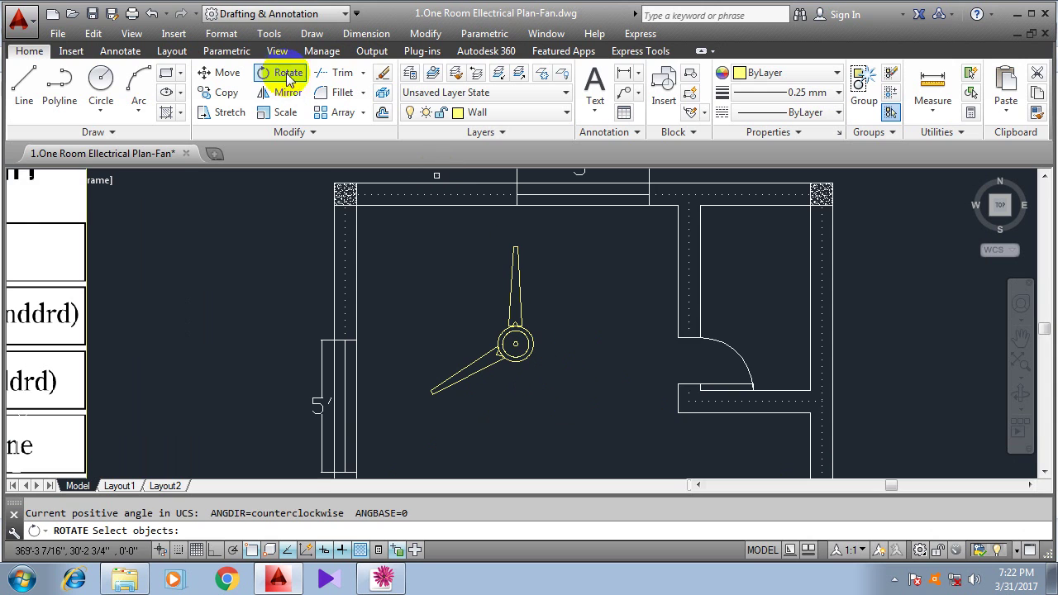
scroll(548, 322, up, 2)
click(556, 324)
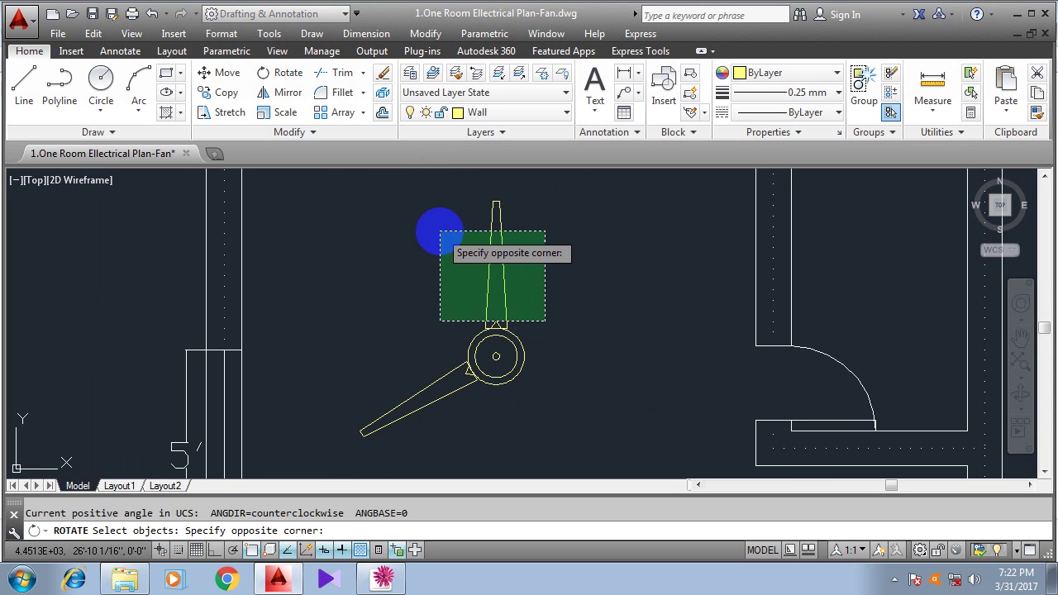
click(436, 195)
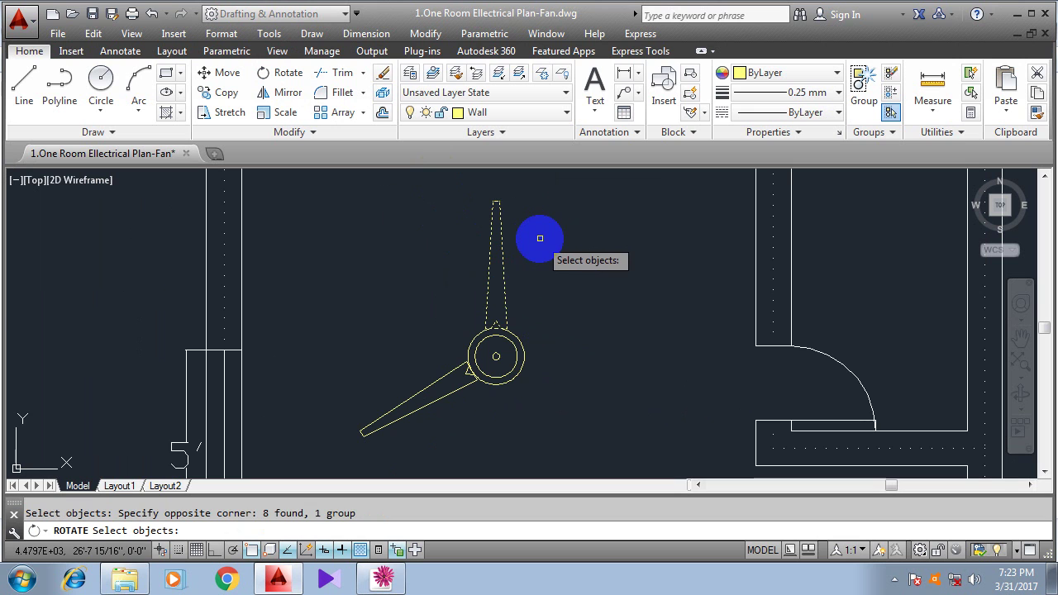
key(Return)
scroll(496, 366, up, 5)
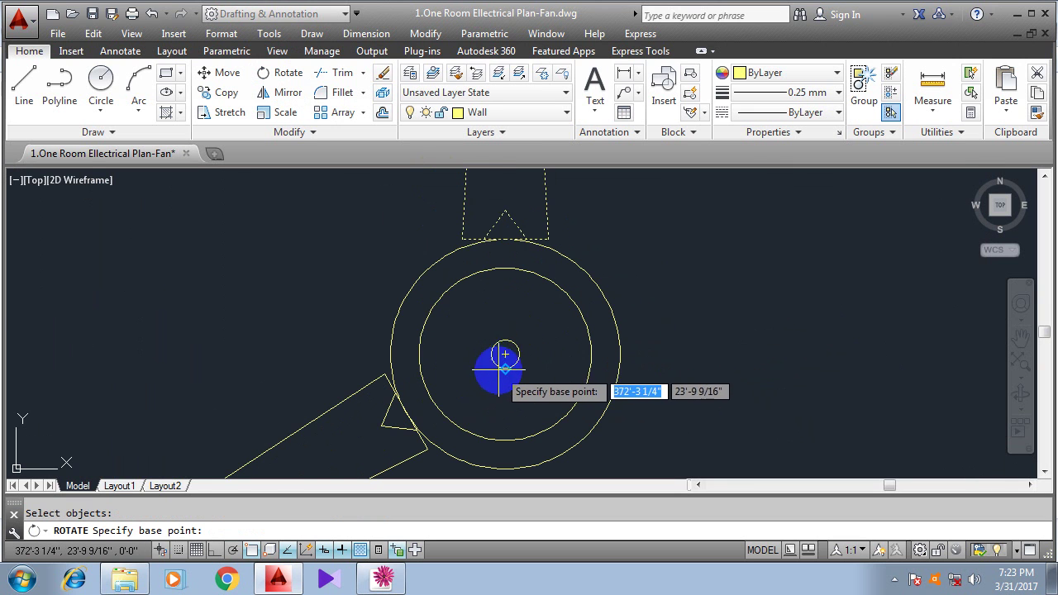
click(505, 355)
scroll(583, 422, down, 3)
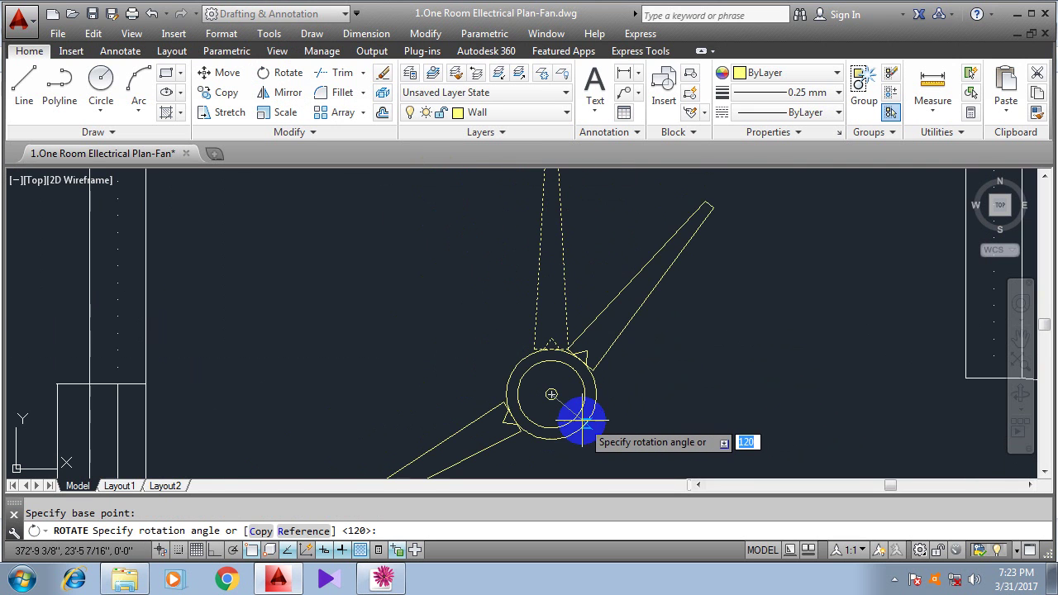
text(c)
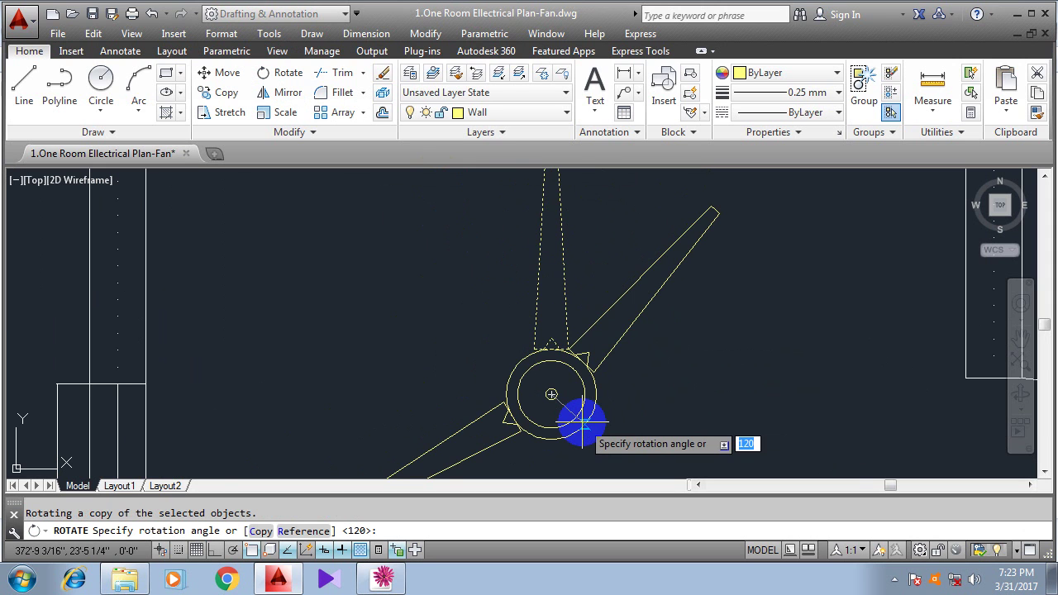
scroll(583, 422, down, 2)
scroll(515, 430, down, 1)
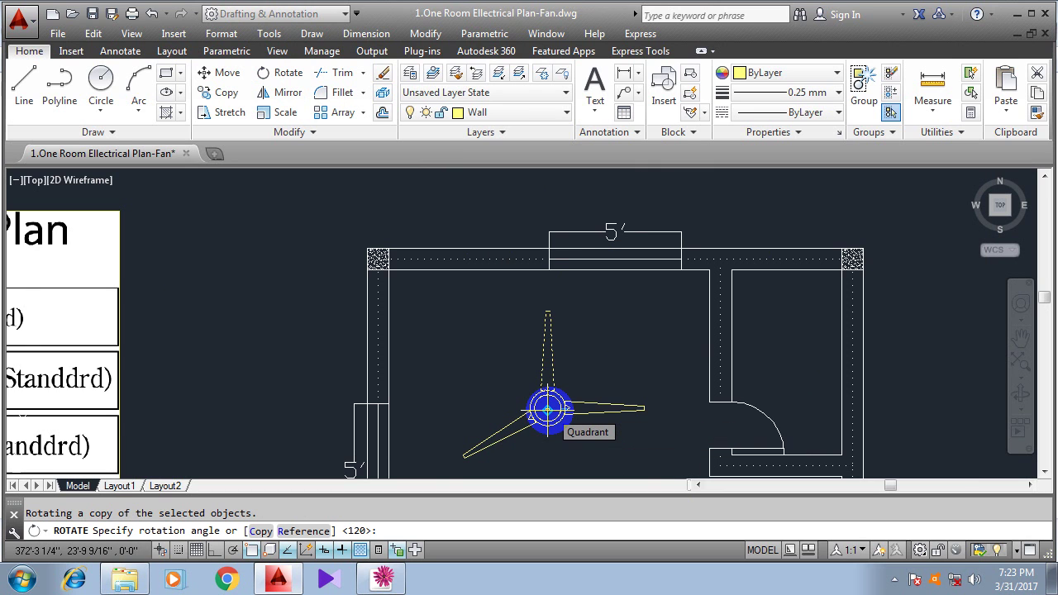
text(-12)
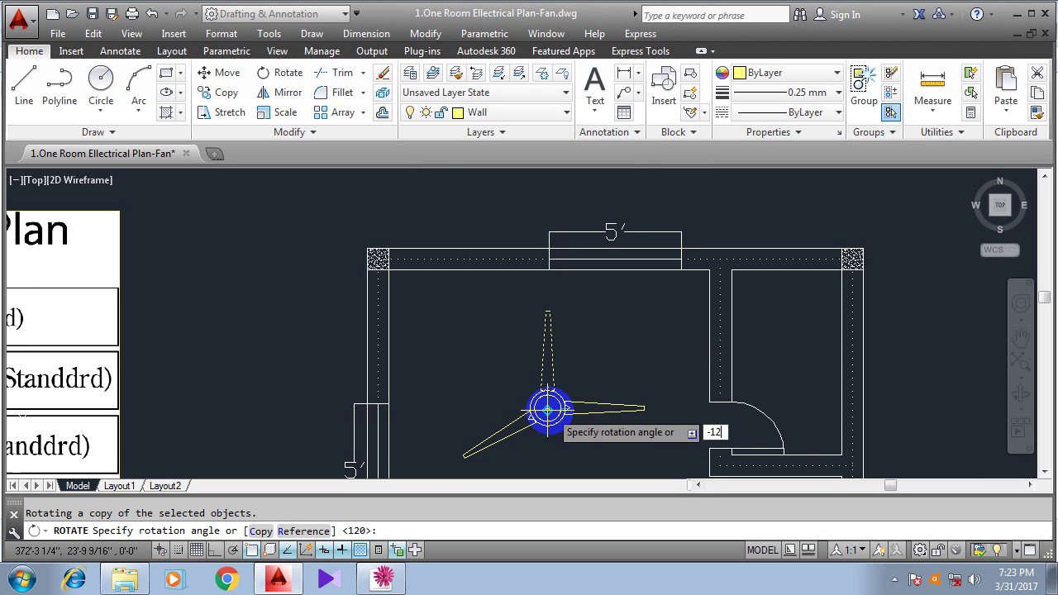
key(Return)
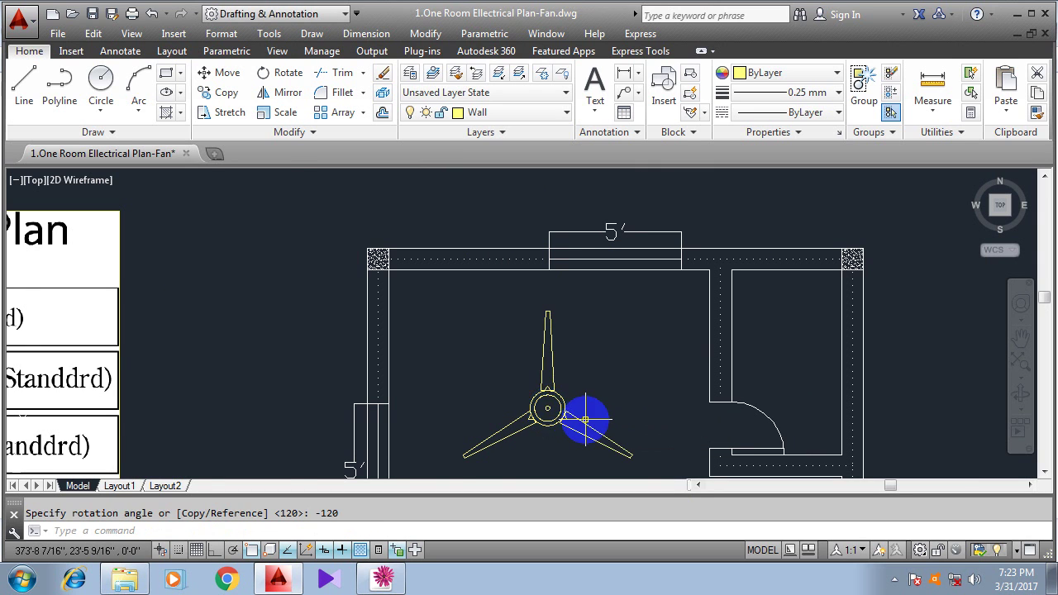
scroll(585, 420, down, 4)
scroll(506, 354, up, 4)
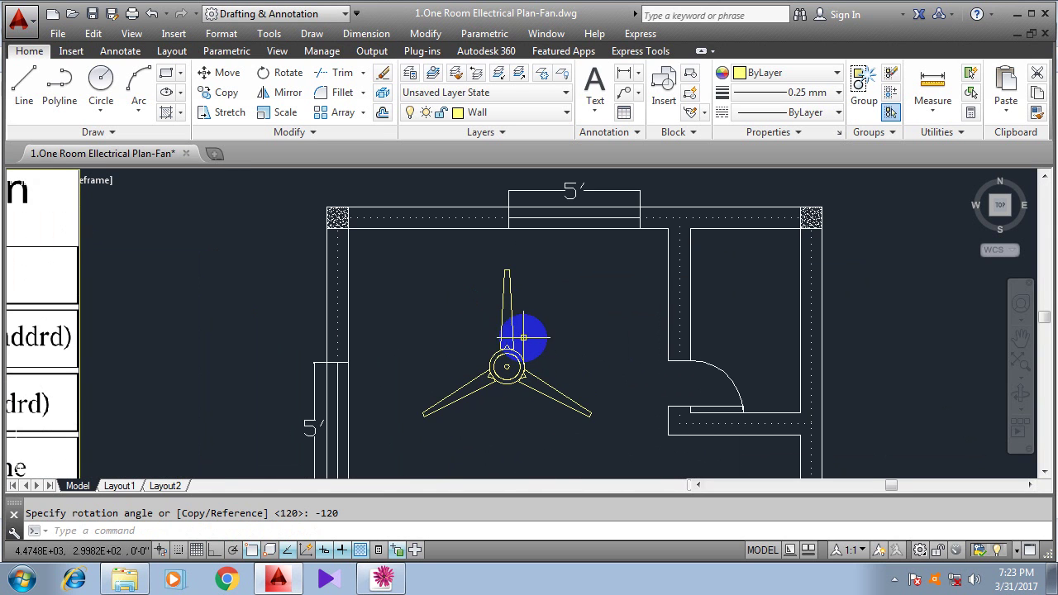
scroll(512, 355, up, 6)
scroll(513, 354, down, 4)
scroll(512, 354, down, 5)
scroll(530, 414, up, 4)
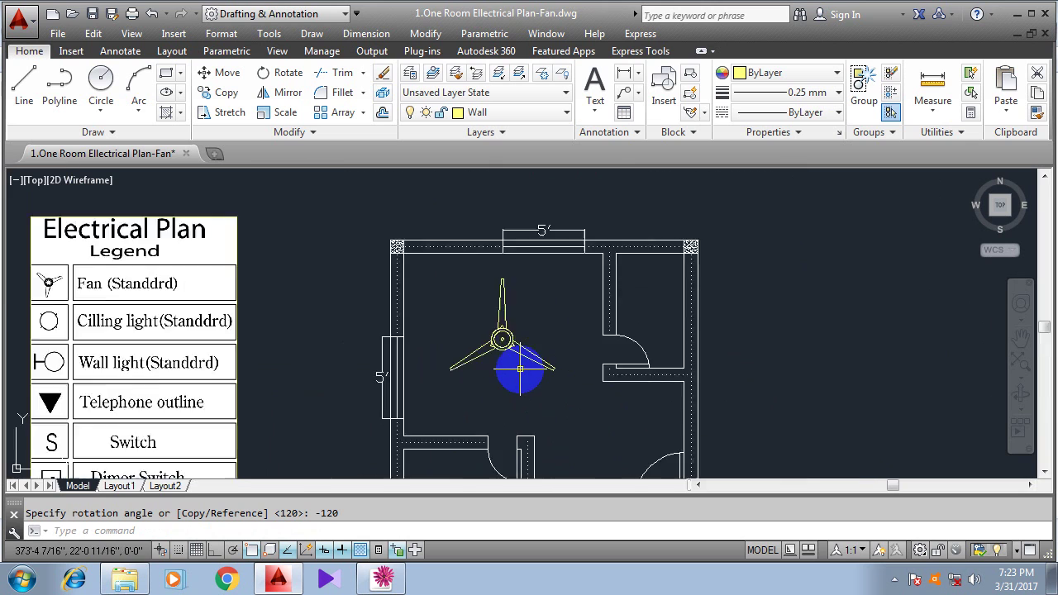
scroll(520, 369, down, 2)
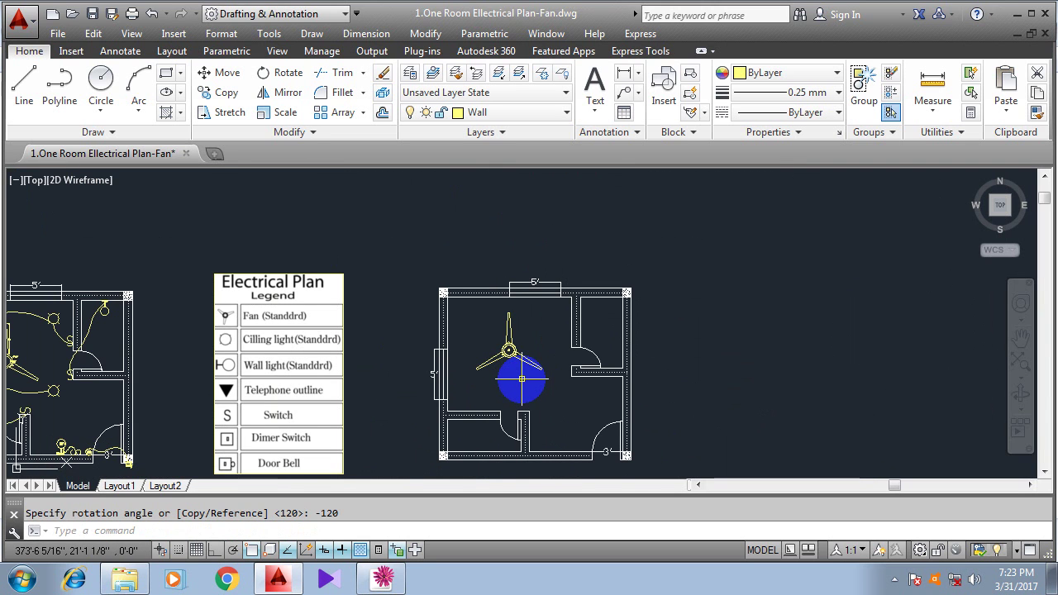